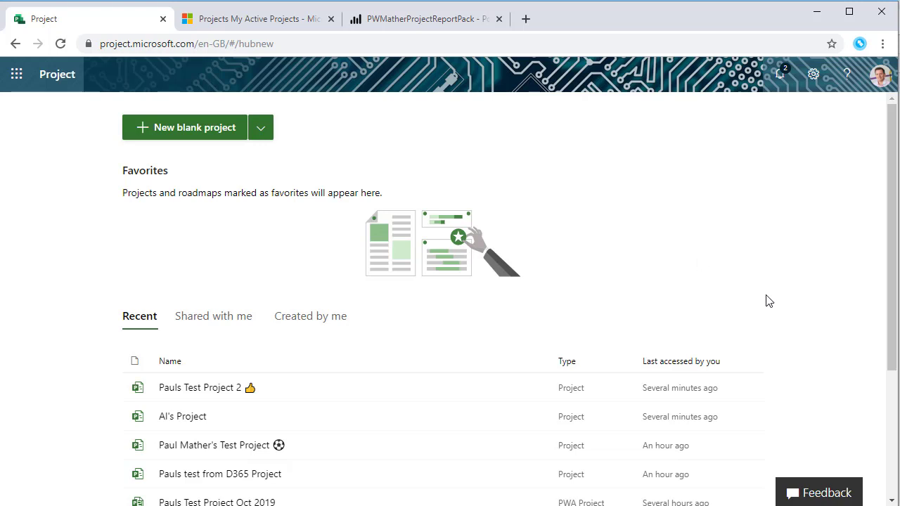
# Create a blank project named with the owner's name plus 'Test Project', fixing a typo
pyautogui.click(197, 133)
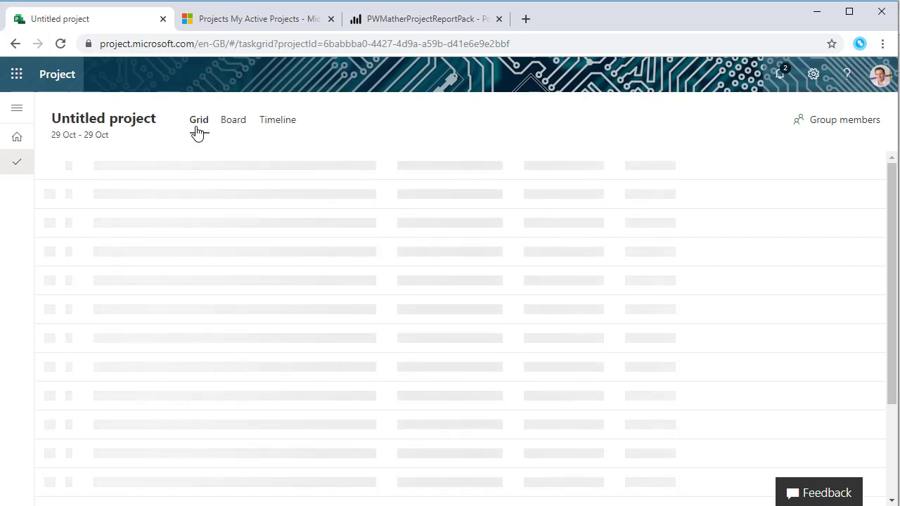
pyautogui.click(133, 120)
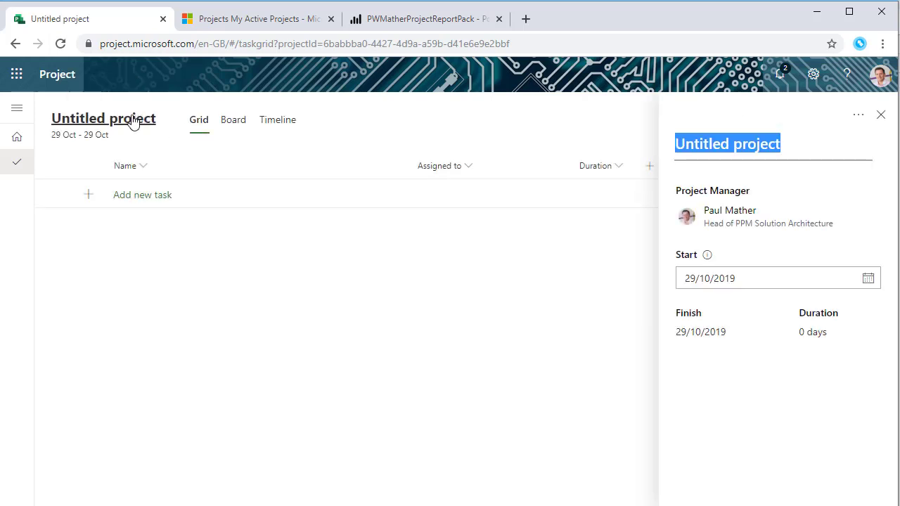
pyautogui.write('P')
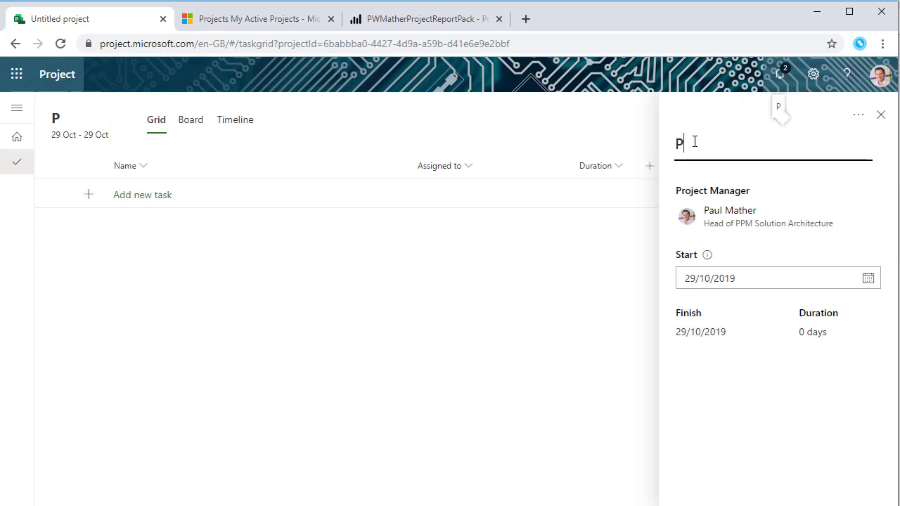
pyautogui.write('auls Test Prokejct')
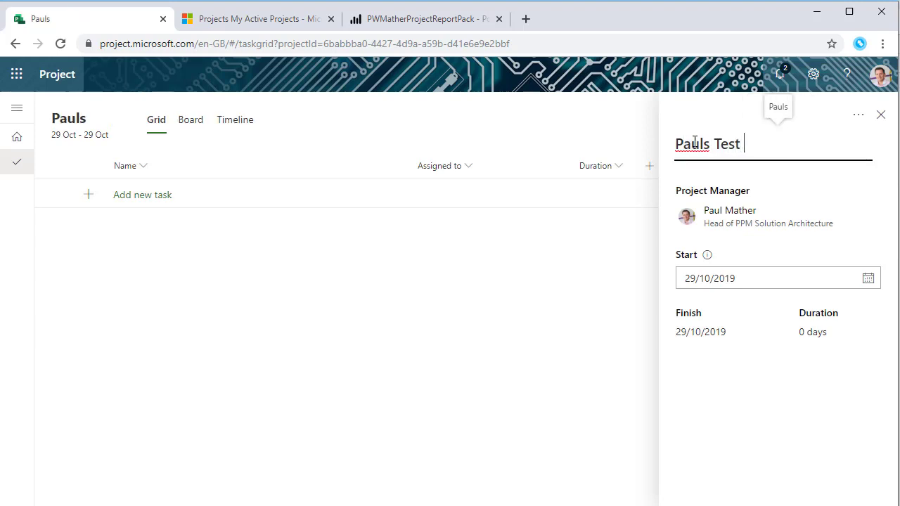
pyautogui.press('BackSpace')
pyautogui.press('BackSpace')
pyautogui.press('BackSpace')
pyautogui.press('BackSpace')
pyautogui.press('BackSpace')
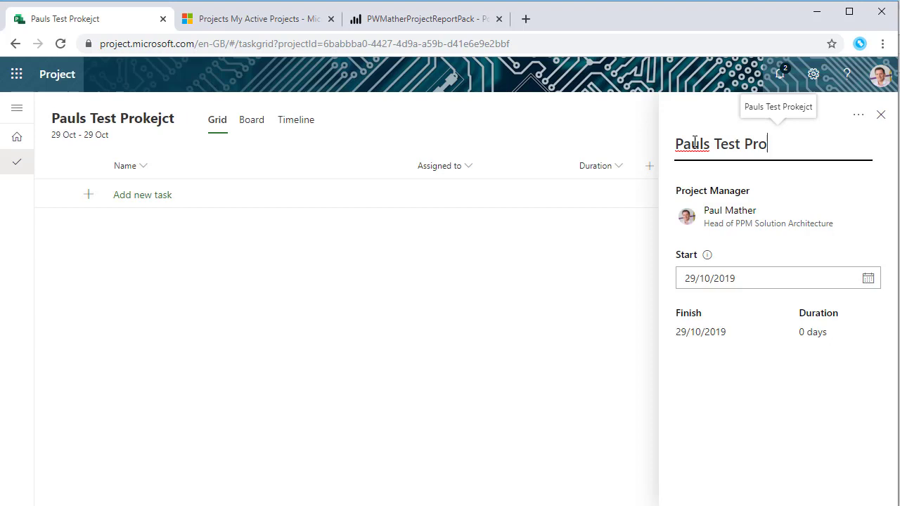
pyautogui.write('ject')
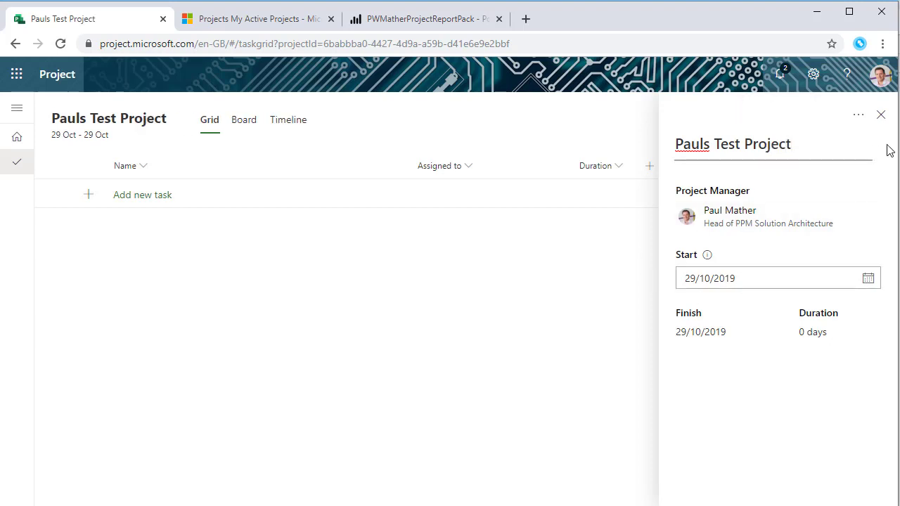
pyautogui.click(882, 115)
# Enter tasks Task1, Task2 and Task3, then bring up Task1's action menu
pyautogui.click(172, 194)
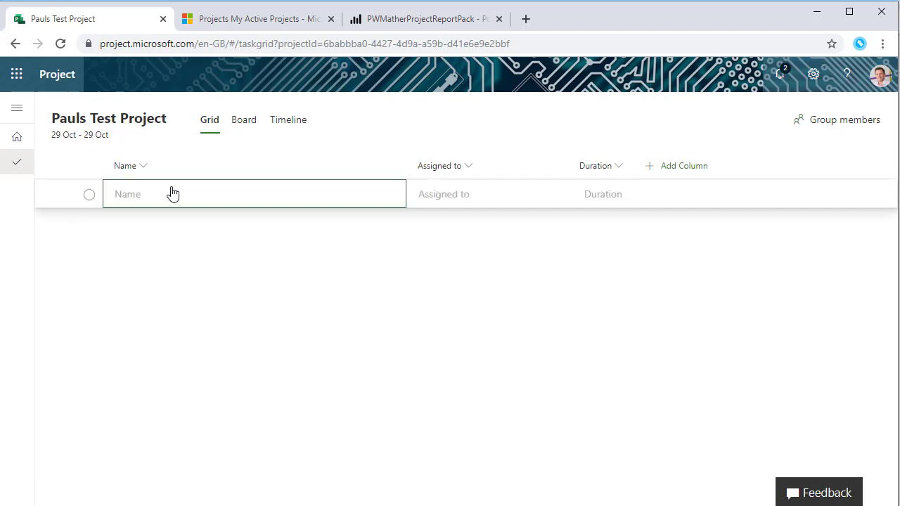
pyautogui.write('Task1')
pyautogui.press('Return')
pyautogui.write('Task2')
pyautogui.press('Return')
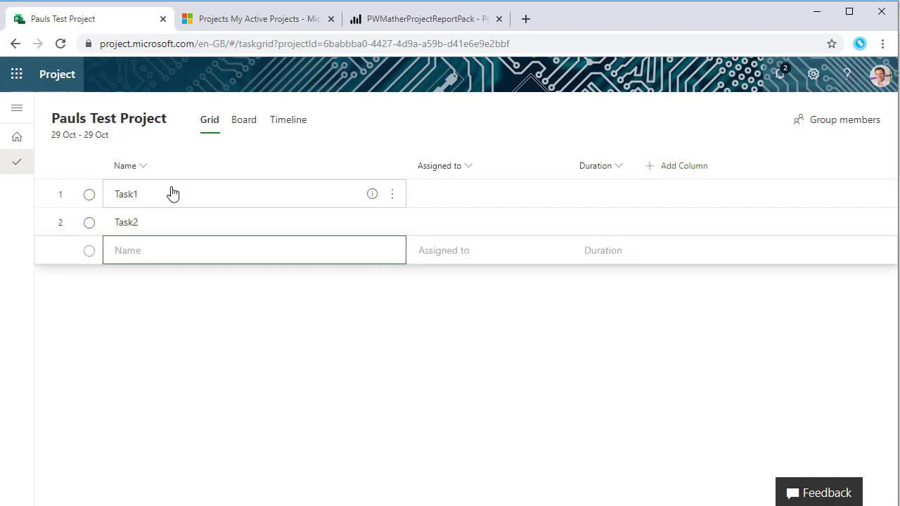
pyautogui.write('Task3')
pyautogui.press('Return')
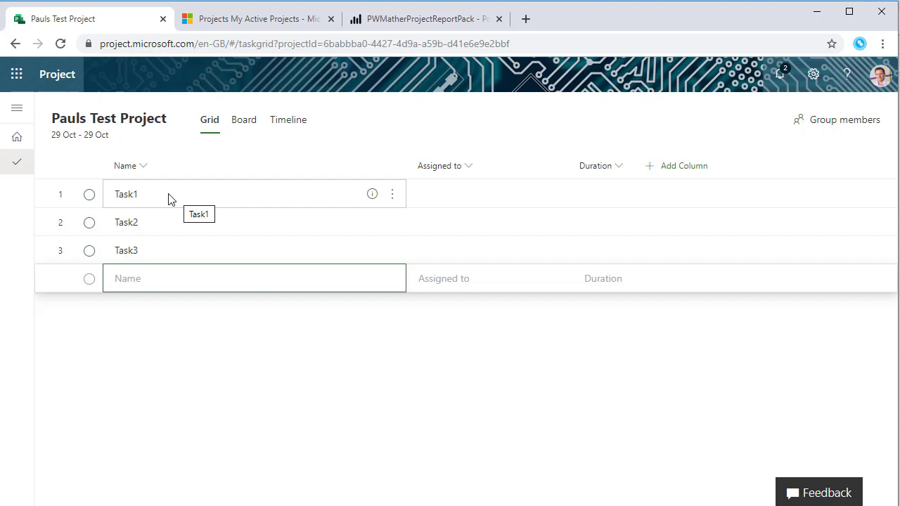
pyautogui.rightClick(178, 198)
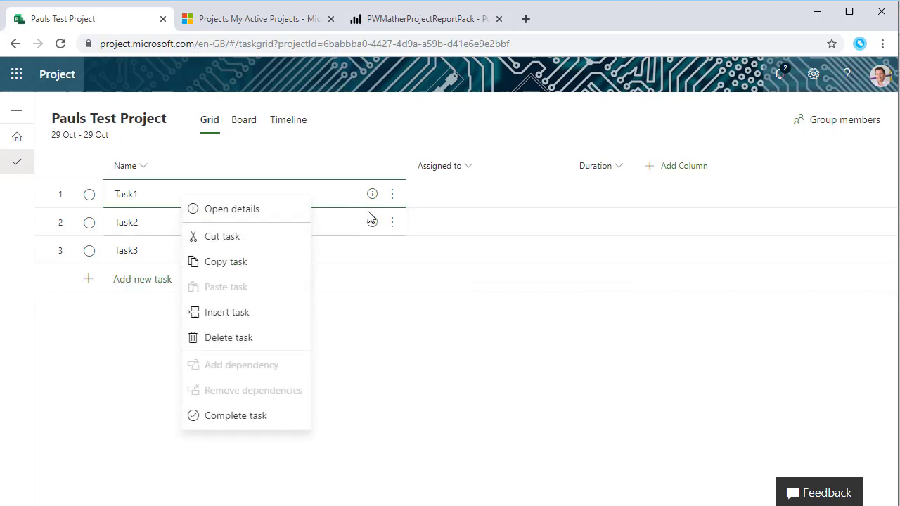
pyautogui.click(394, 197)
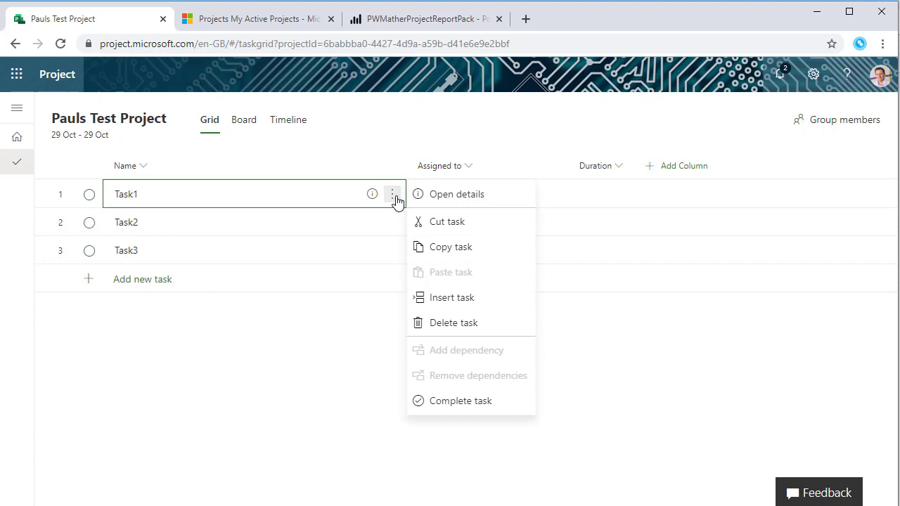
# Insert a new task above Task1 named 'Summary 1'
pyautogui.click(465, 299)
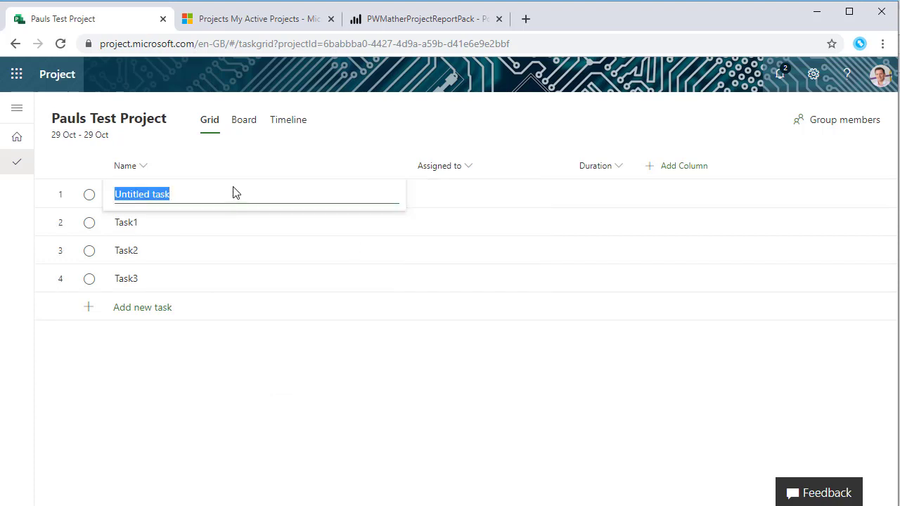
pyautogui.write('Summary 1')
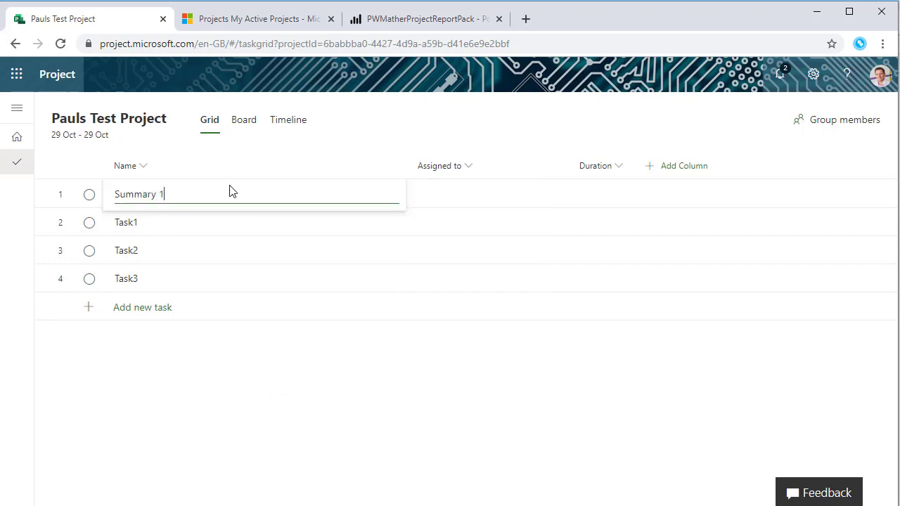
pyautogui.press('Return')
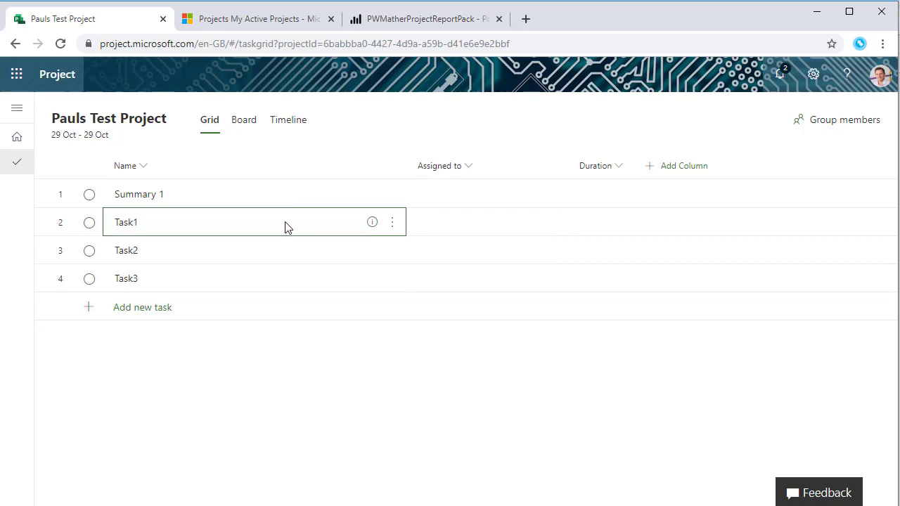
# Make Task1, Task2 and Task3 subtasks of Summary 1
pyautogui.rightClick(285, 225)
pyautogui.click(311, 264)
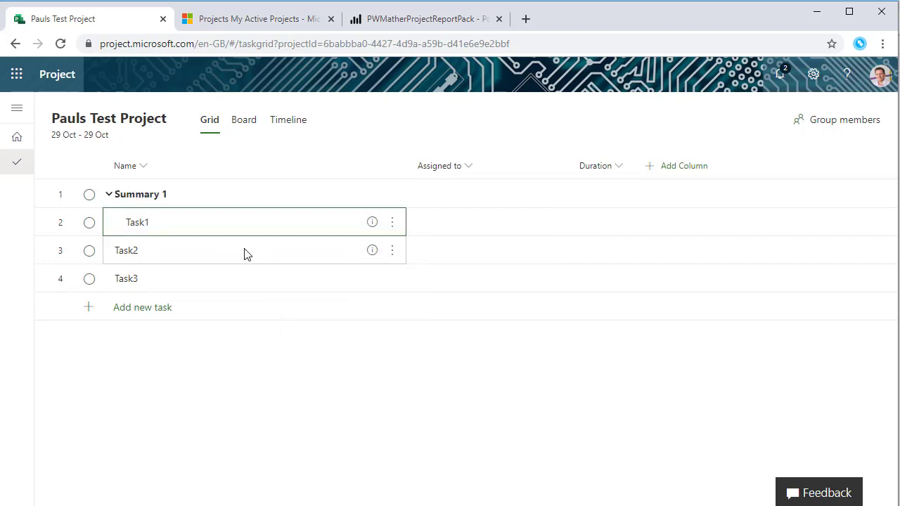
pyautogui.rightClick(243, 251)
pyautogui.click(284, 293)
pyautogui.rightClick(221, 280)
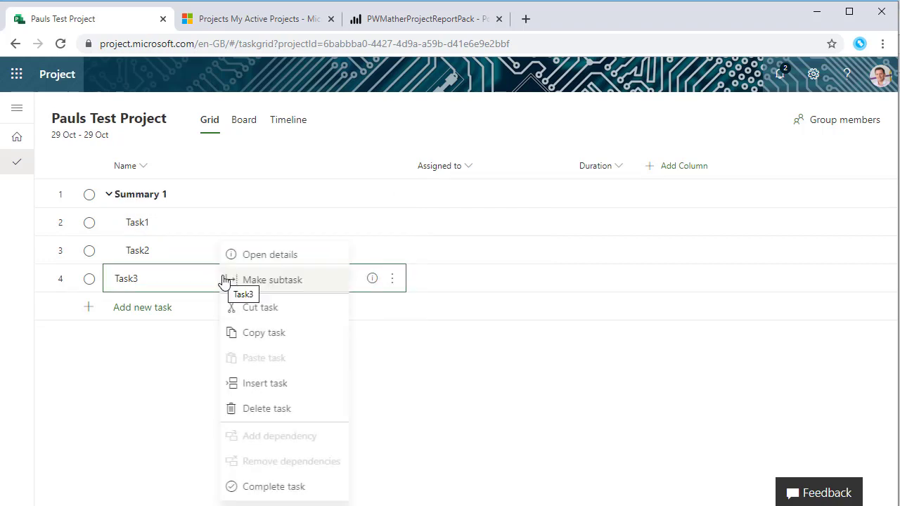
pyautogui.click(265, 282)
# Add a new task 'Milestone1' at the bottom of the list
pyautogui.click(215, 317)
pyautogui.write('Milestone1')
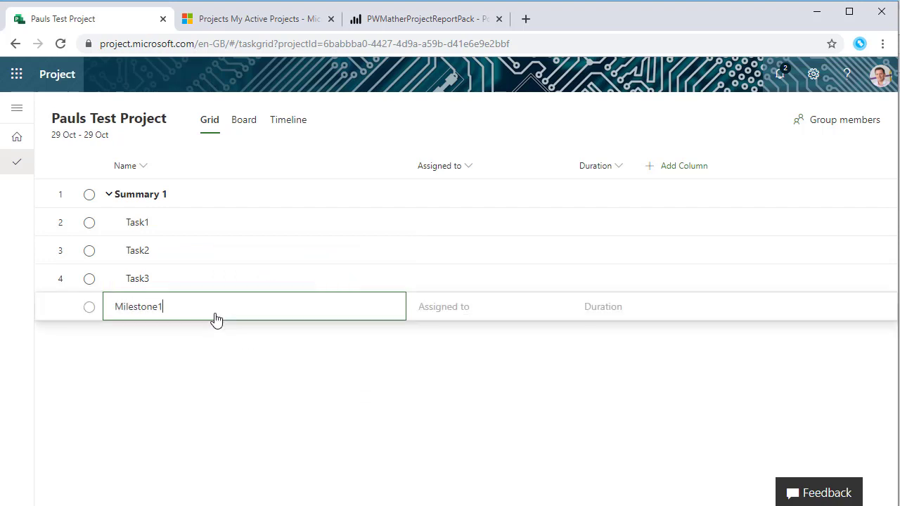
pyautogui.press('Return')
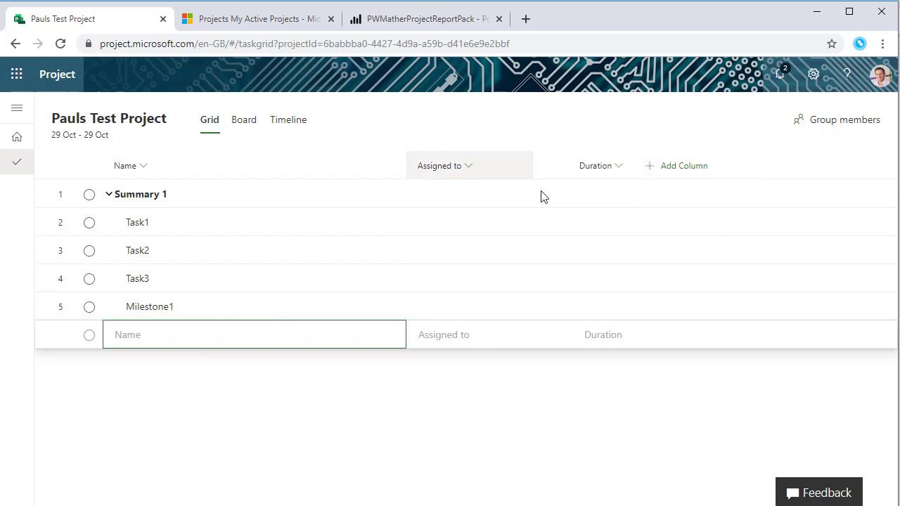
# Add the % complete, Start and Finish columns one after another via Add Column
pyautogui.click(672, 173)
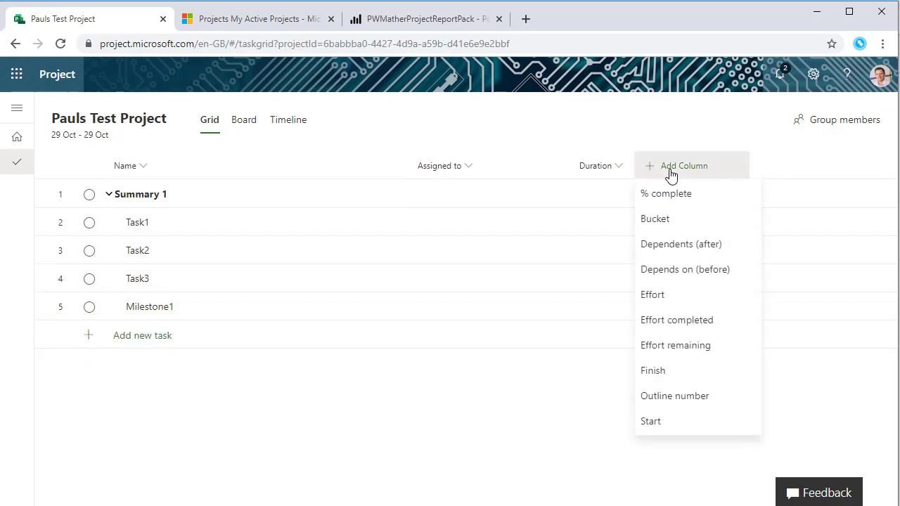
pyautogui.click(675, 202)
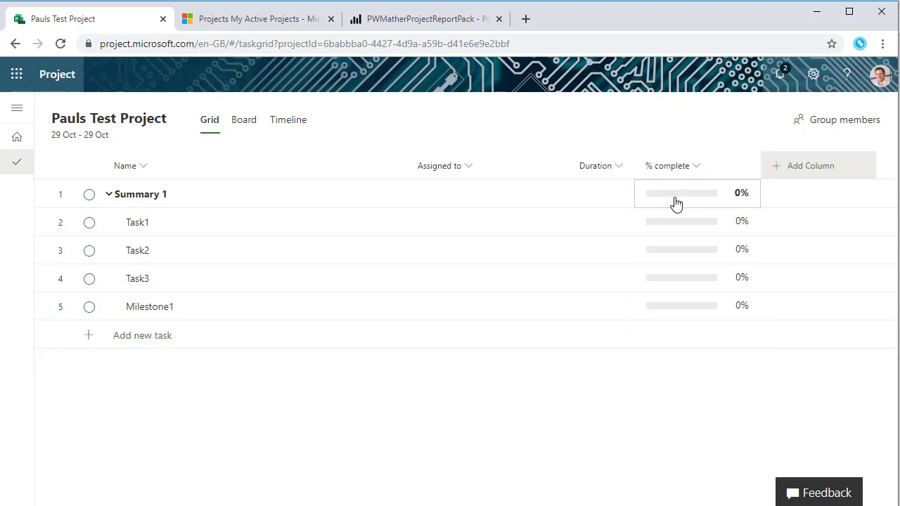
pyautogui.click(821, 170)
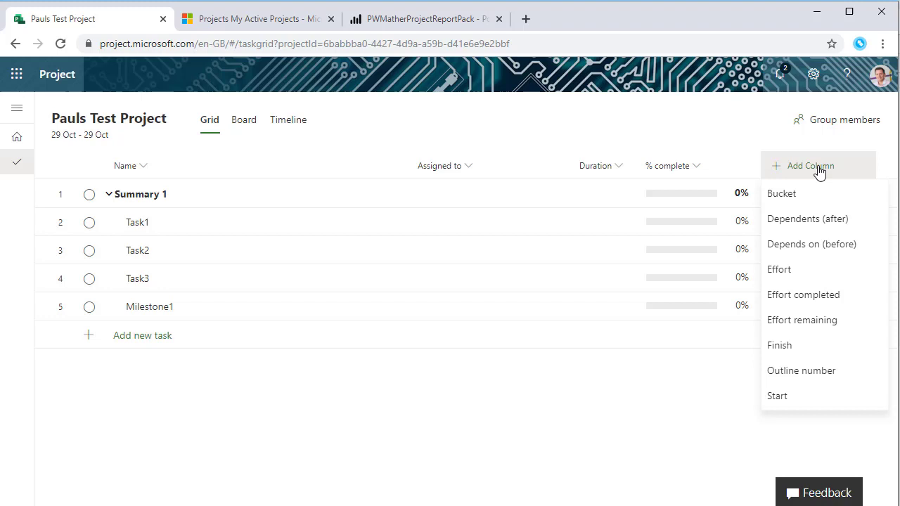
pyautogui.click(812, 396)
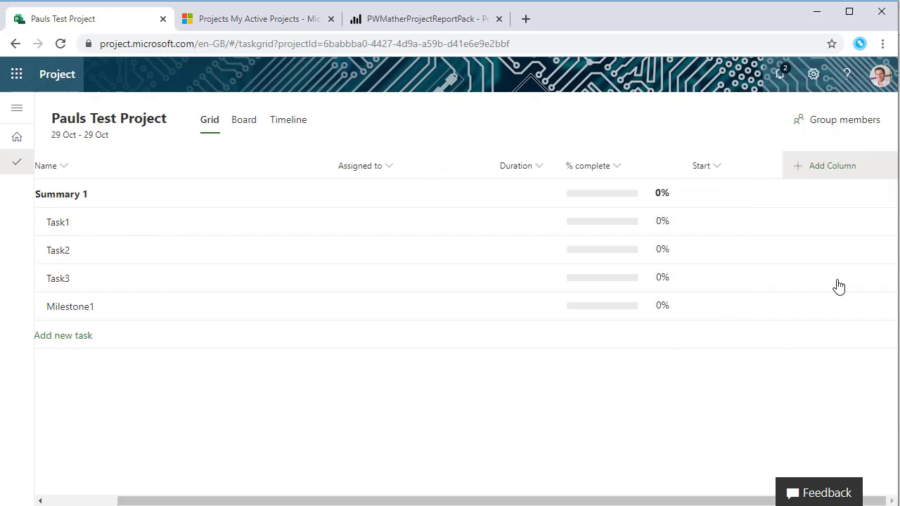
pyautogui.click(826, 166)
pyautogui.click(818, 345)
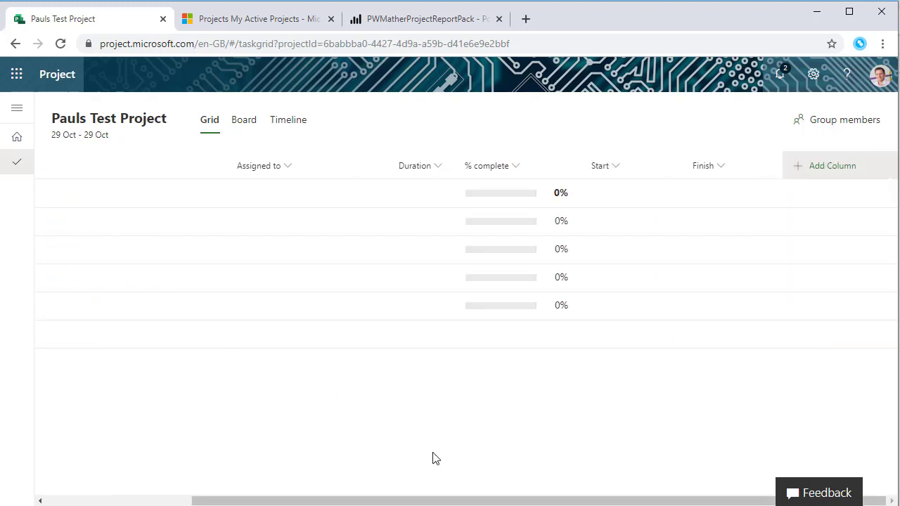
# Narrow the Name and Assigned to columns and move Start and Finish right after Assigned to
pyautogui.moveTo(451, 500); pyautogui.dragTo(307, 501)
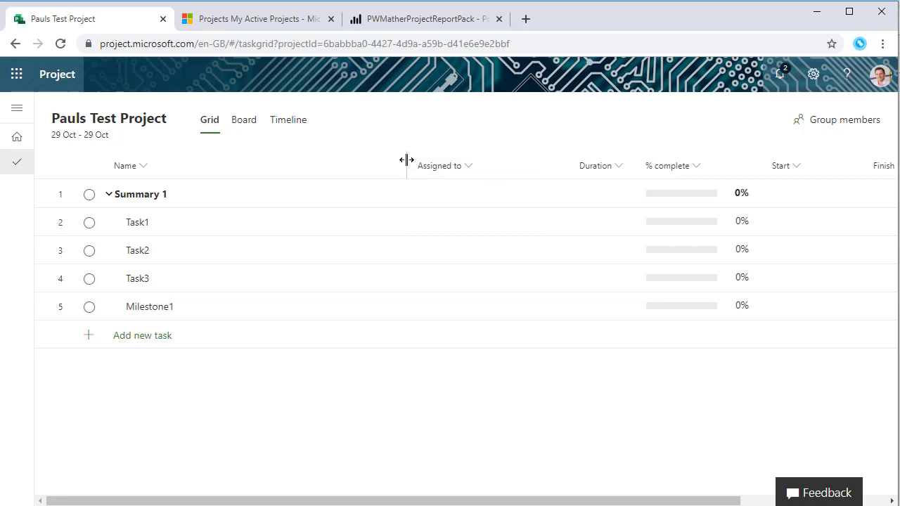
pyautogui.moveTo(406, 160); pyautogui.dragTo(258, 167)
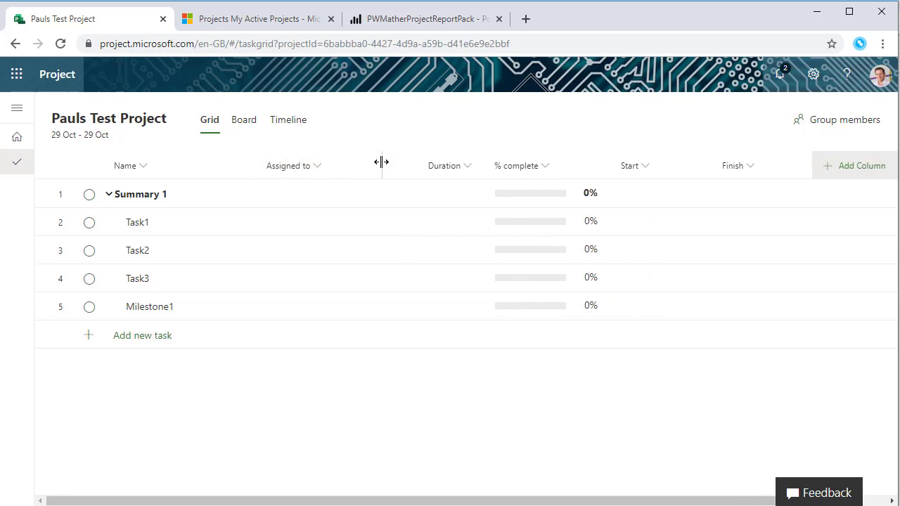
pyautogui.moveTo(381, 162); pyautogui.dragTo(350, 165)
pyautogui.moveTo(603, 170); pyautogui.dragTo(383, 173)
pyautogui.moveTo(703, 170); pyautogui.dragTo(488, 176)
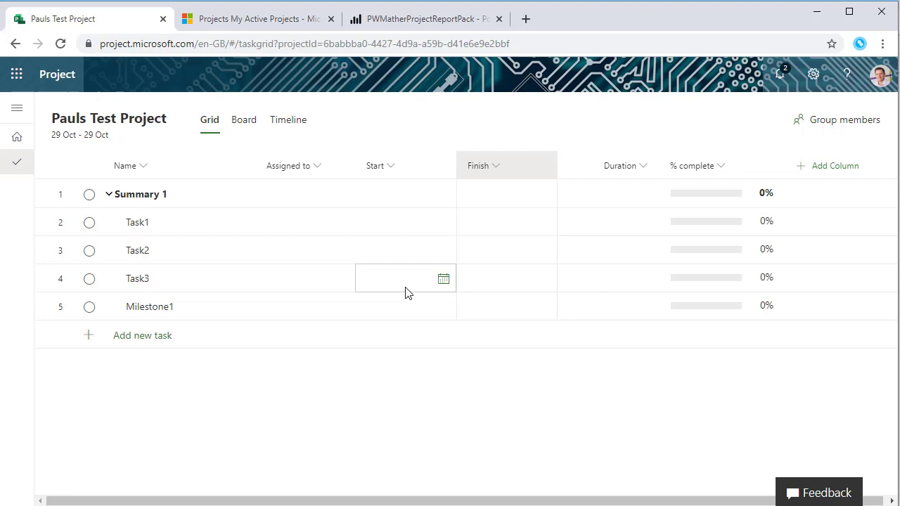
# Assign the first team member to Task1, then search for and add a second member
pyautogui.click(339, 228)
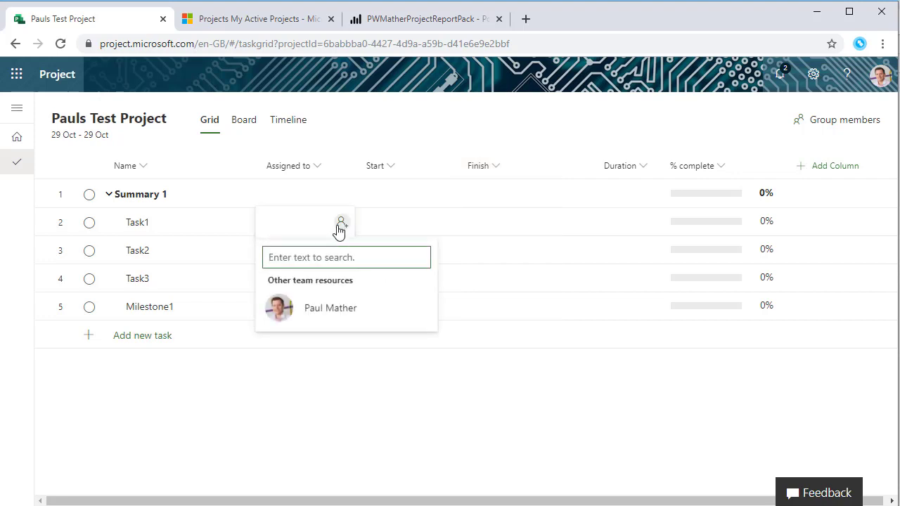
pyautogui.click(334, 312)
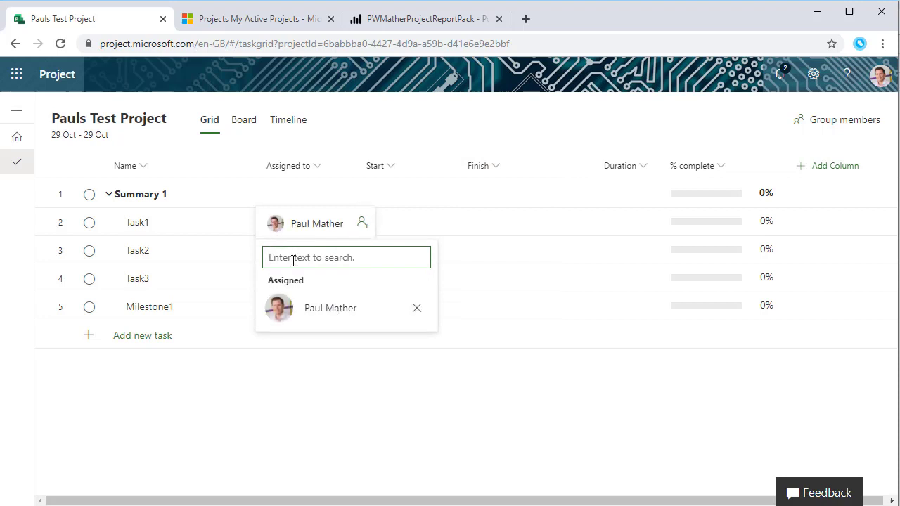
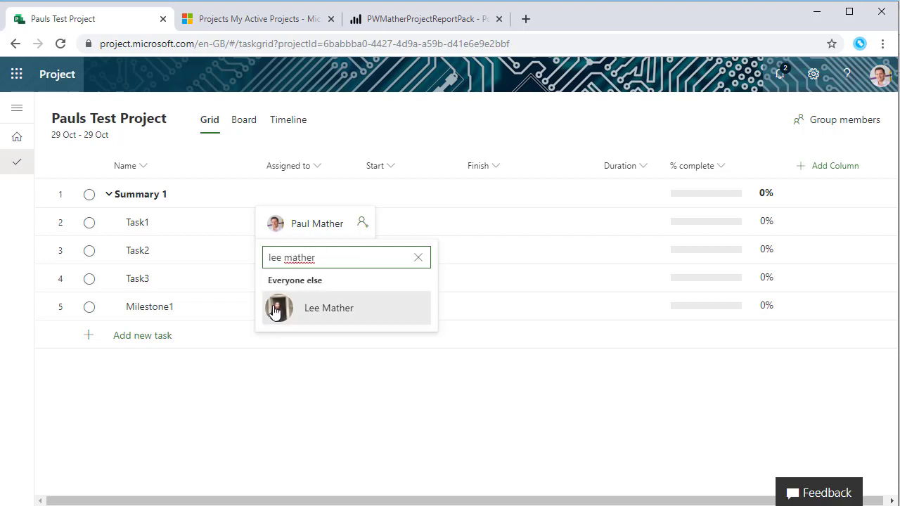
pyautogui.click(275, 312)
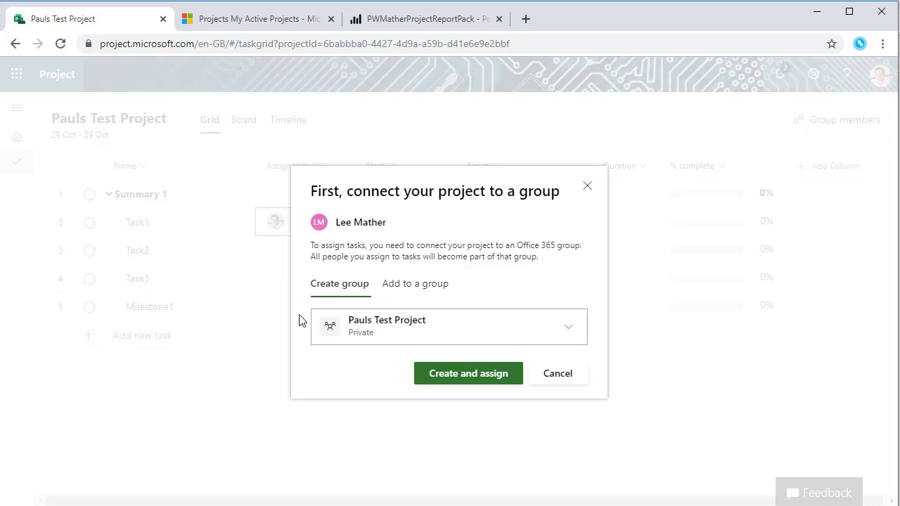
# Create the project group, assign the second member, and check the group's member list
pyautogui.click(469, 373)
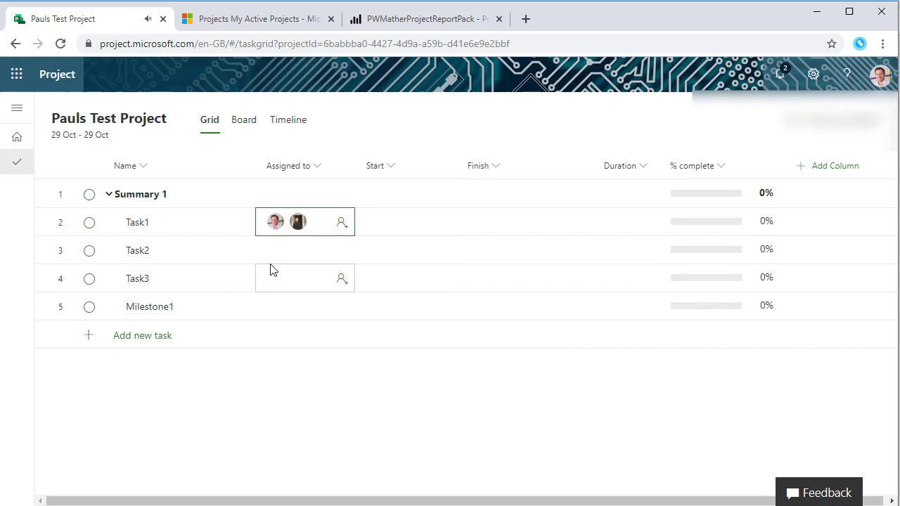
pyautogui.click(816, 121)
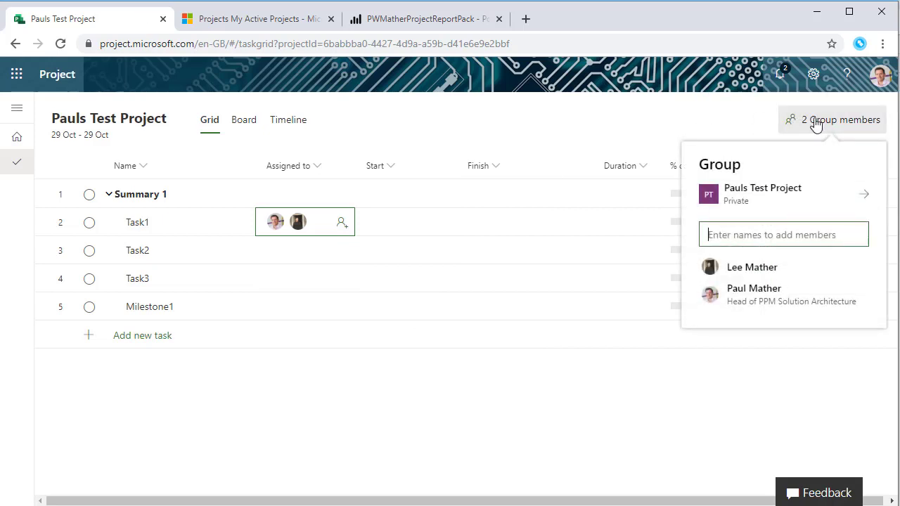
pyautogui.click(287, 252)
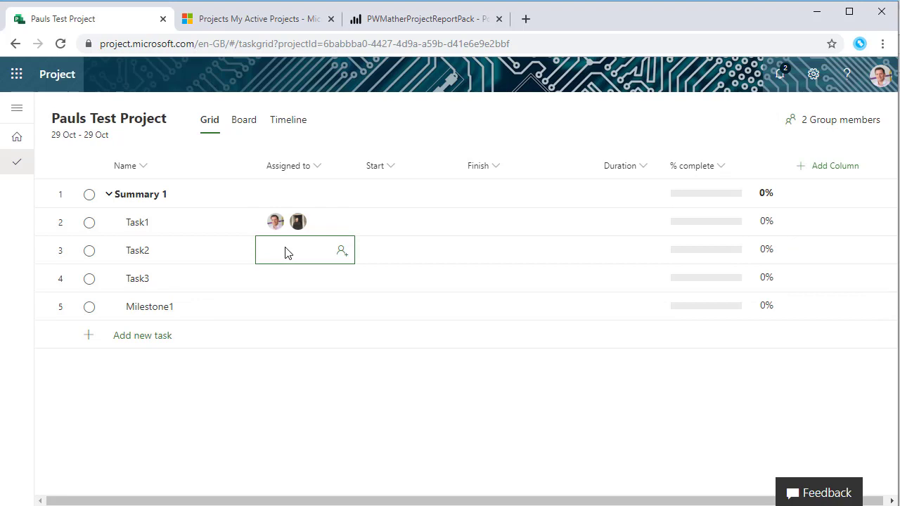
# Assign the first team member to Task2 and the second to Task3
pyautogui.click(348, 258)
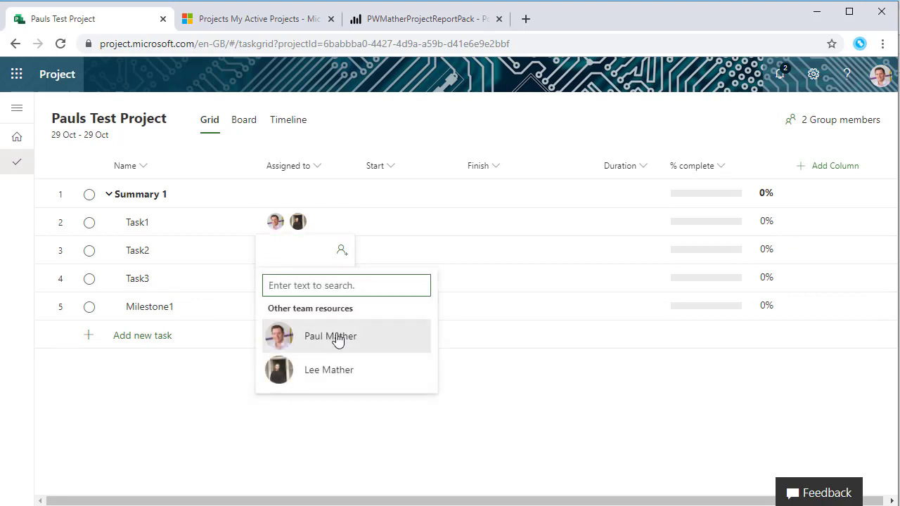
pyautogui.click(337, 336)
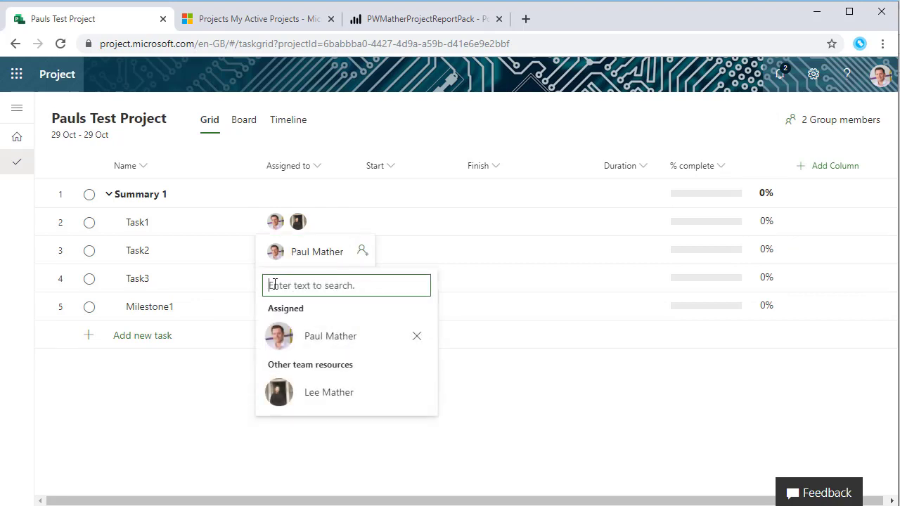
pyautogui.click(469, 364)
pyautogui.click(342, 280)
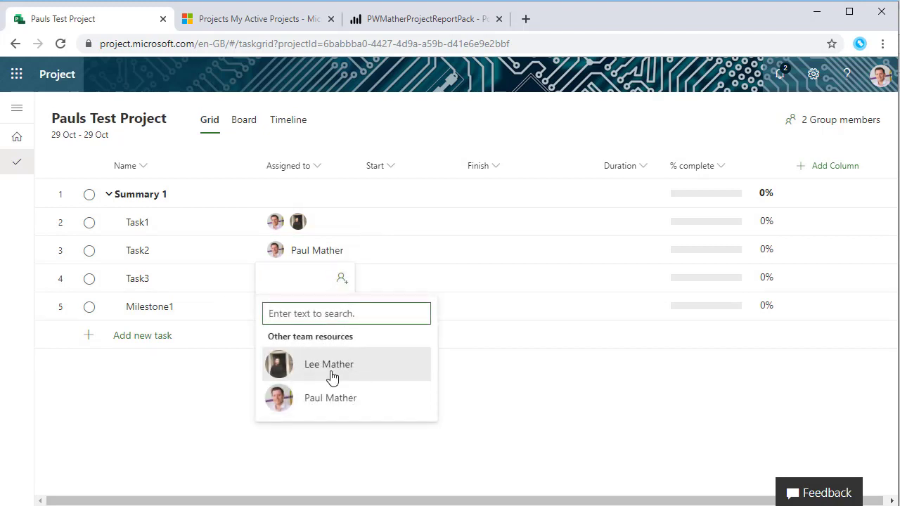
pyautogui.click(331, 374)
pyautogui.click(528, 394)
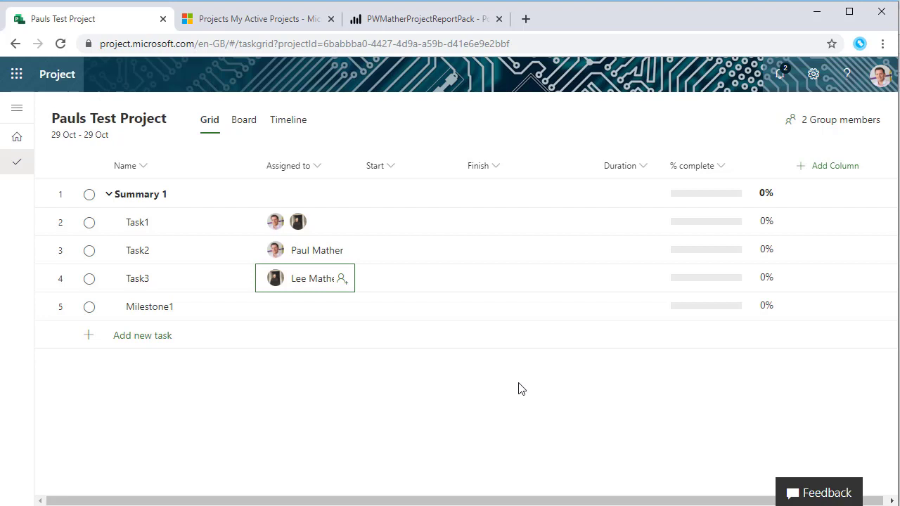
# Enter durations of 3, 2, 3 and 0 days for Task1, Task2, Task3 and Milestone1
pyautogui.click(623, 230)
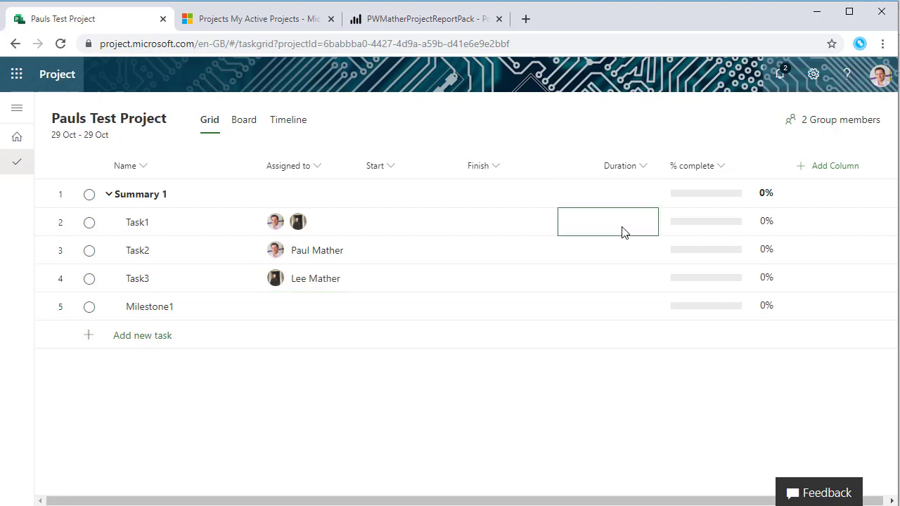
pyautogui.write('3')
pyautogui.press('Return')
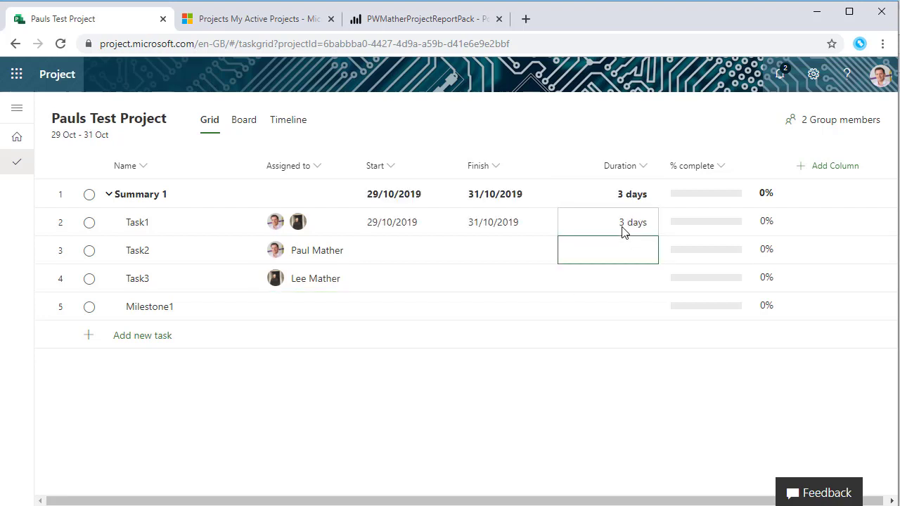
pyautogui.write('2')
pyautogui.press('Return')
pyautogui.write('3')
pyautogui.press('Return')
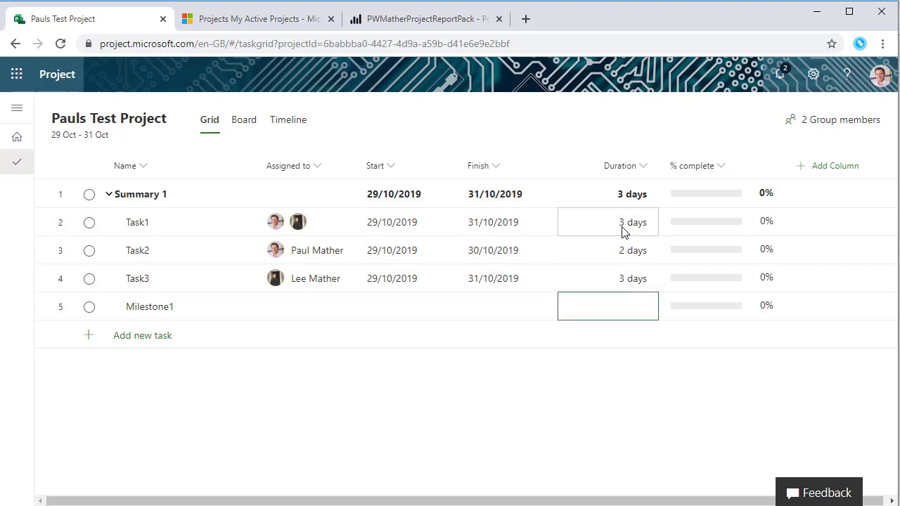
pyautogui.write('0')
pyautogui.press('Return')
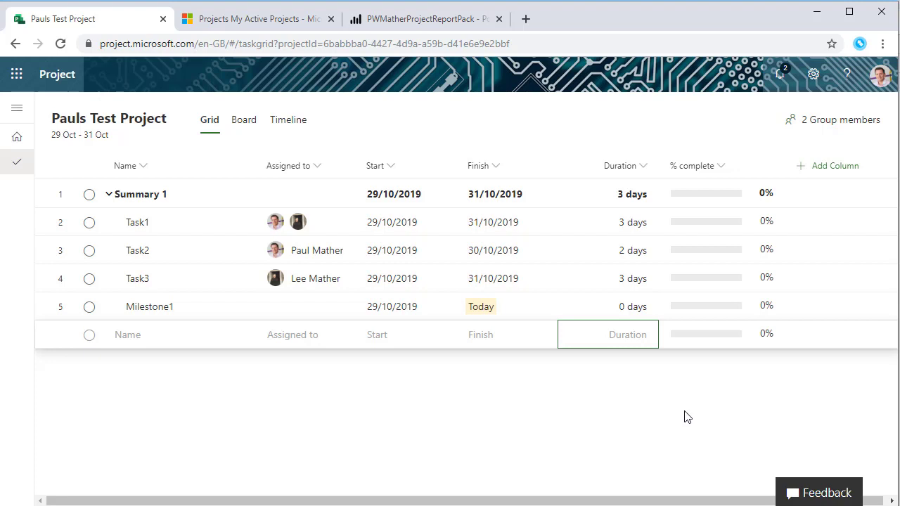
# Add the Dependents (after) and Depends on (before) columns to the grid
pyautogui.click(829, 172)
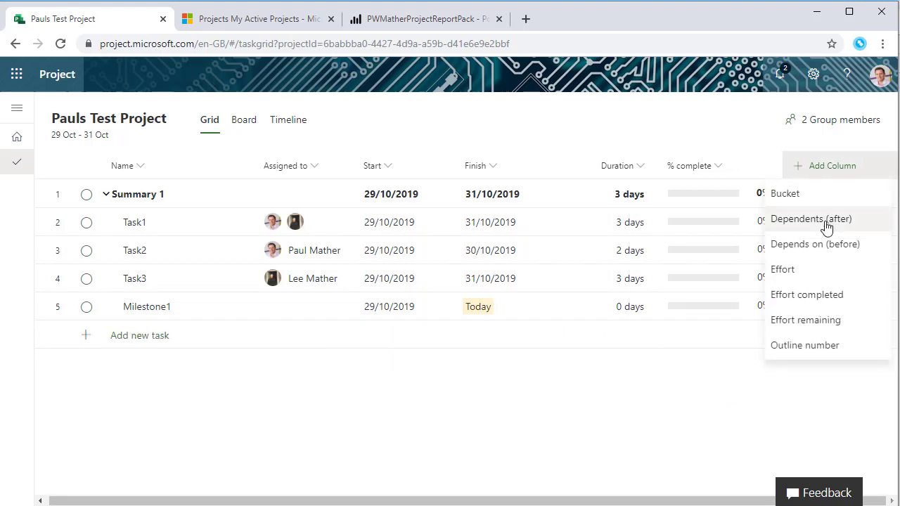
pyautogui.click(823, 221)
pyautogui.click(820, 166)
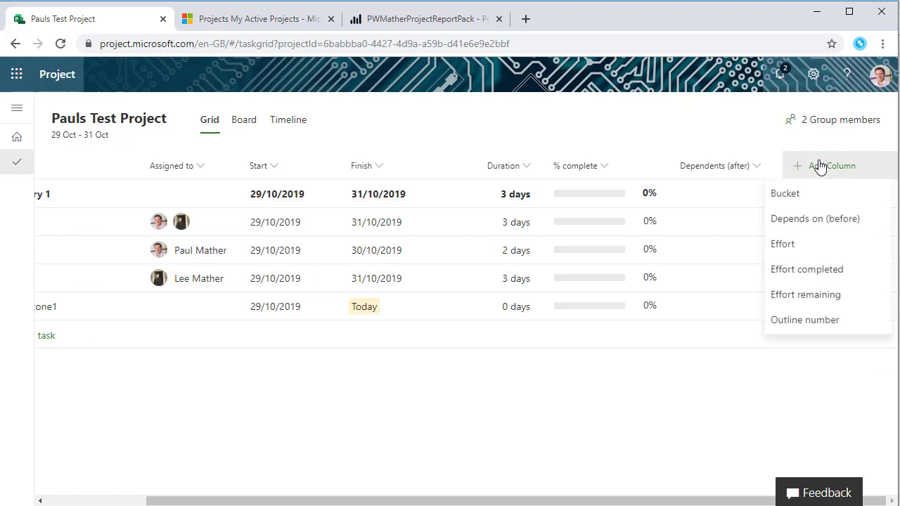
pyautogui.click(819, 221)
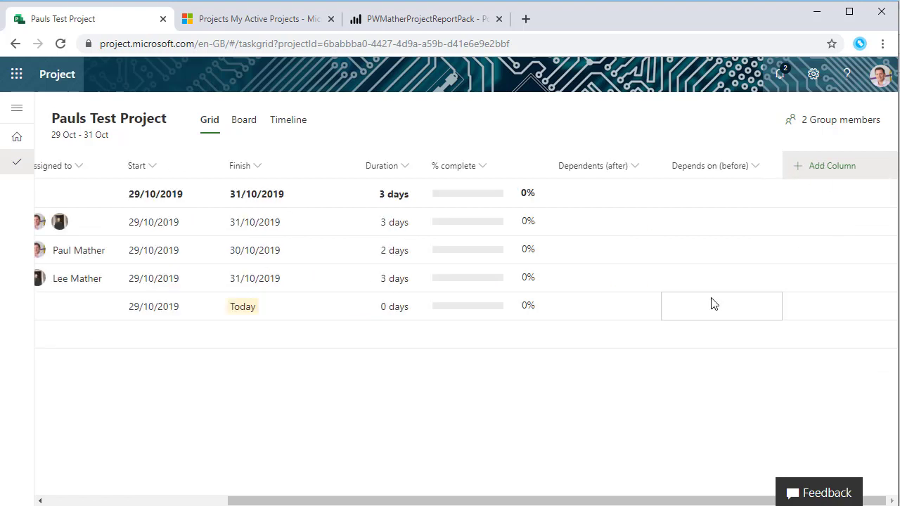
# Try dependency entries in Task1's and Task2's new cells, then clear them, leaving them empty
pyautogui.click(614, 233)
pyautogui.click(692, 226)
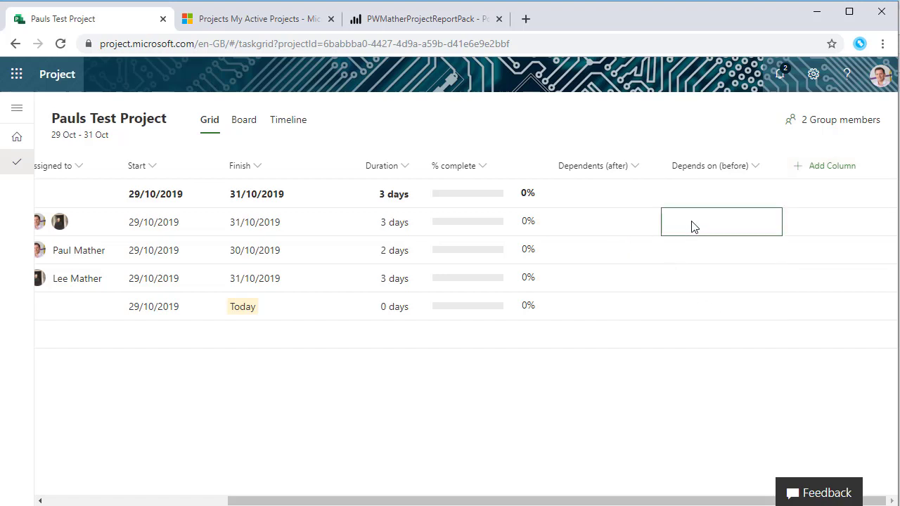
pyautogui.write('4')
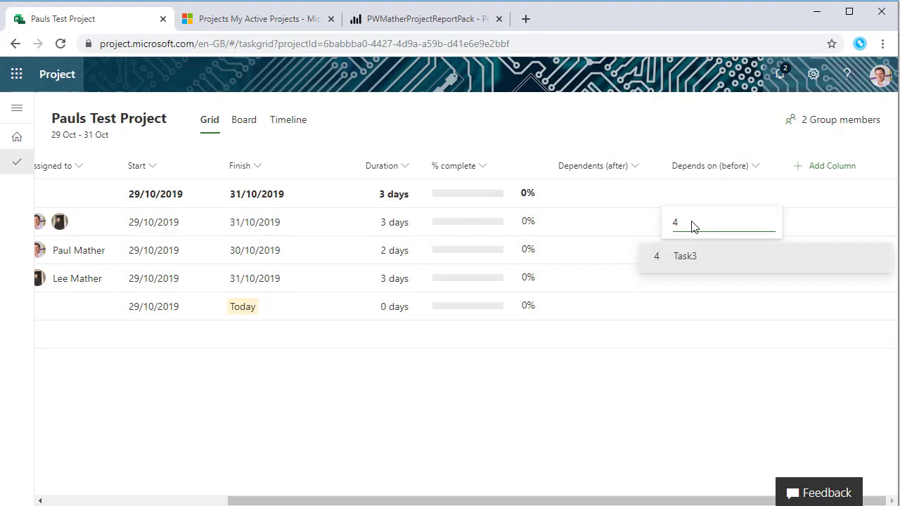
pyautogui.press('BackSpace')
pyautogui.click(605, 256)
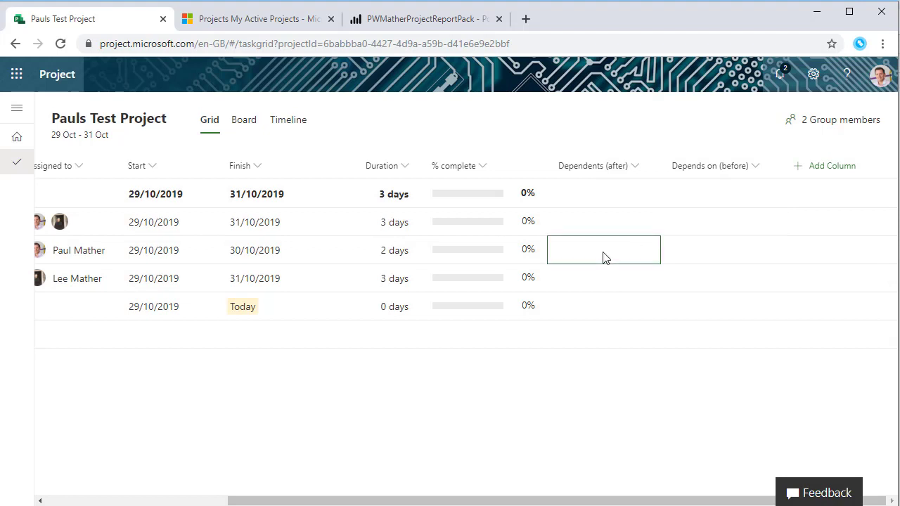
pyautogui.write('5')
pyautogui.press('BackSpace')
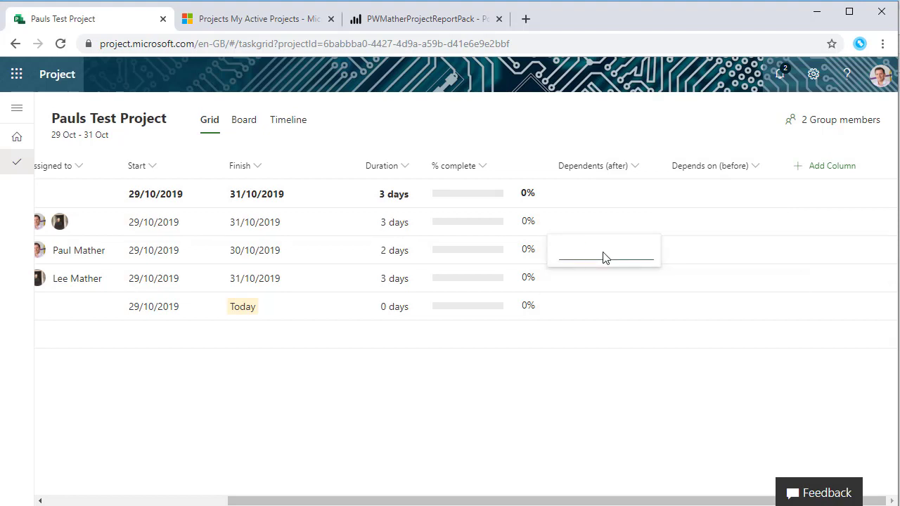
pyautogui.write('Tas')
pyautogui.press('BackSpace')
pyautogui.press('BackSpace')
pyautogui.press('BackSpace')
pyautogui.press('BackSpace')
pyautogui.click(637, 381)
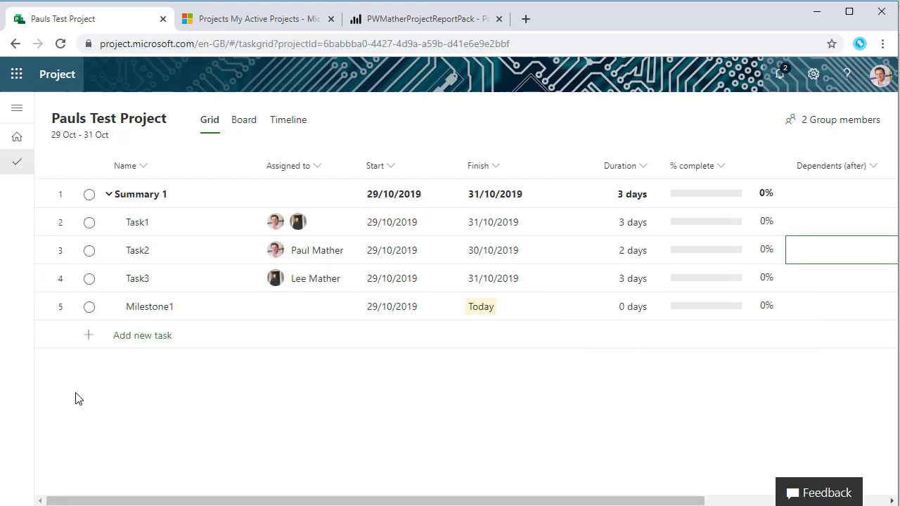
# Open Task1's details, cancel the dependency search started there, and close the details pane
pyautogui.click(240, 223)
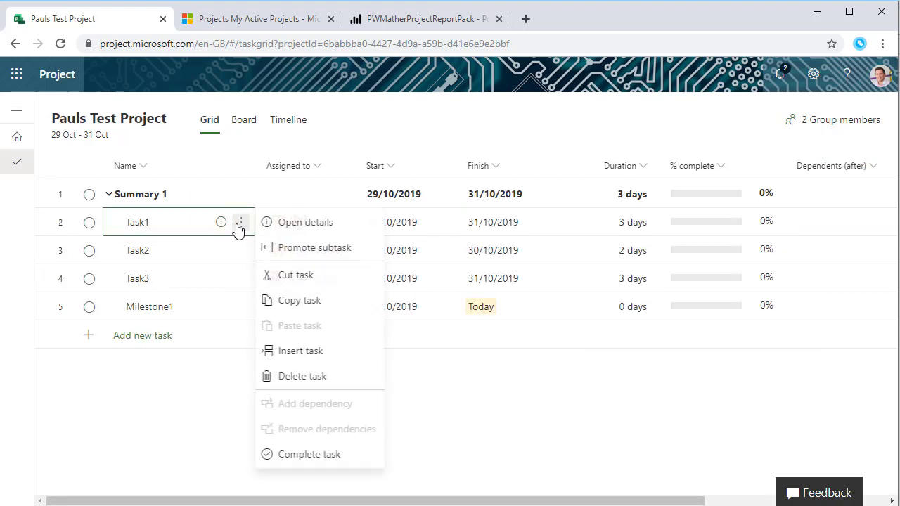
pyautogui.click(294, 223)
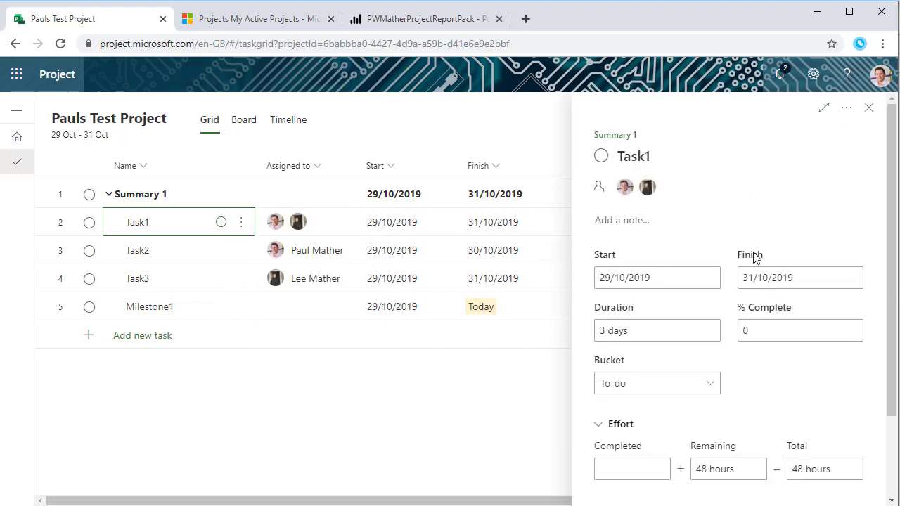
pyautogui.scroll(-3, 790, 342)
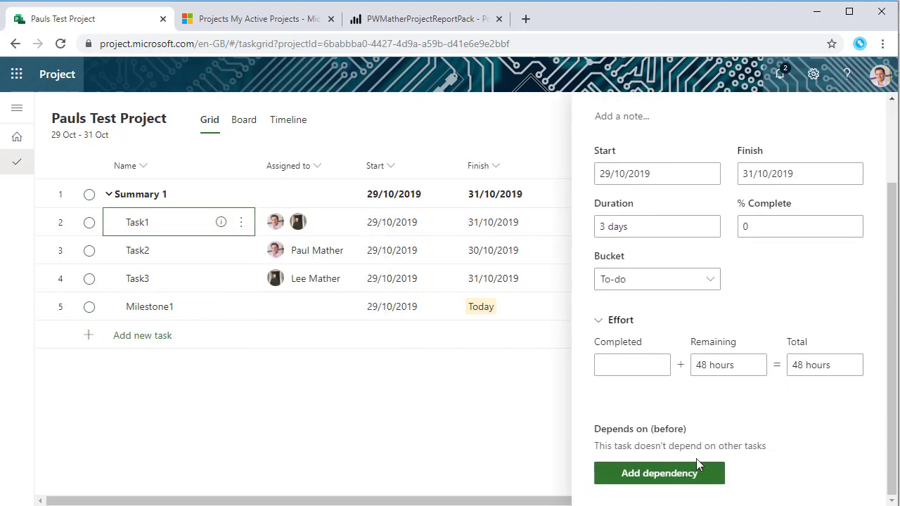
pyautogui.click(680, 483)
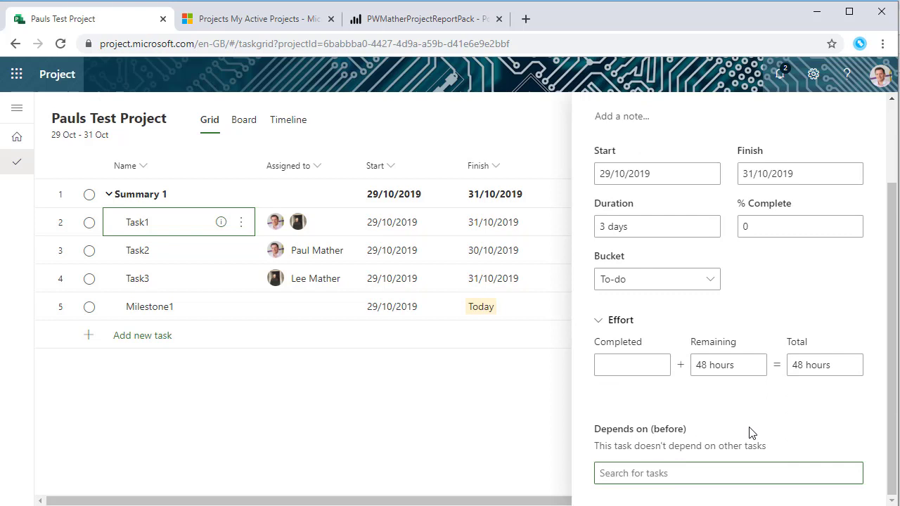
pyautogui.write('Ta')
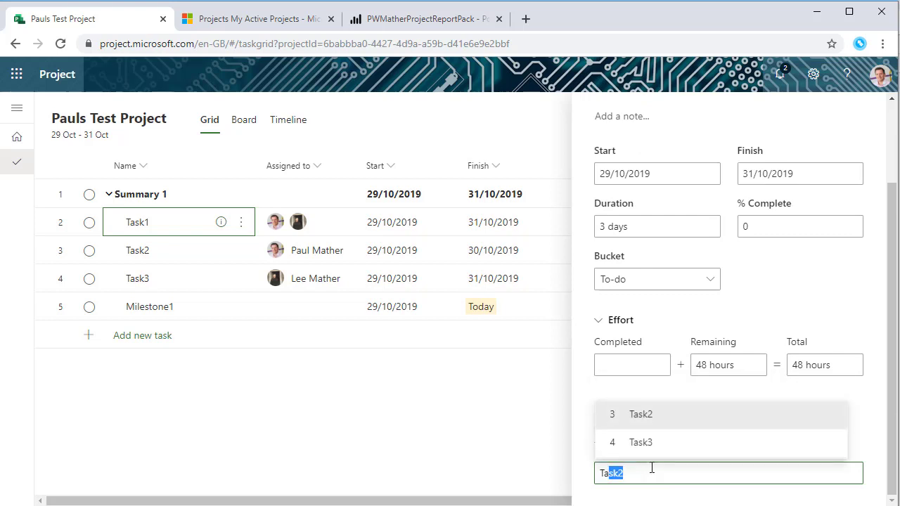
pyautogui.press('BackSpace')
pyautogui.press('BackSpace')
pyautogui.press('BackSpace')
pyautogui.click(315, 420)
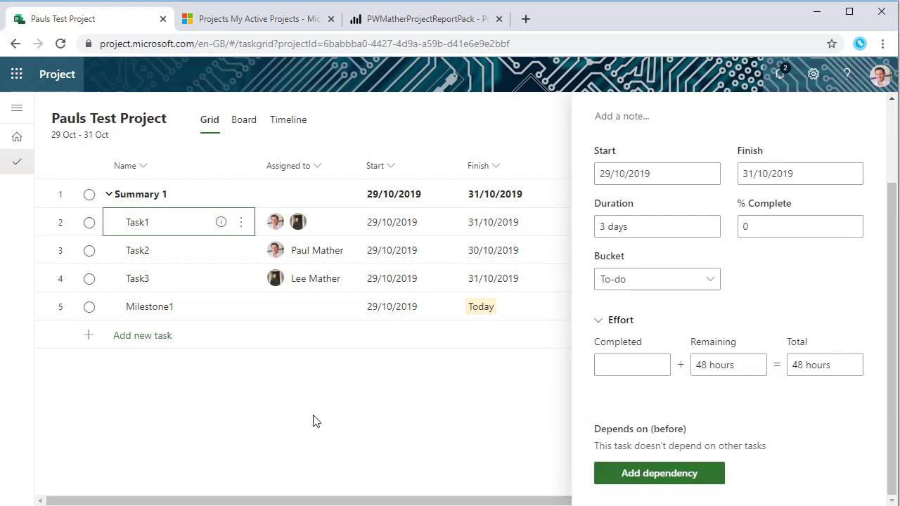
pyautogui.scroll(2, 876, 153)
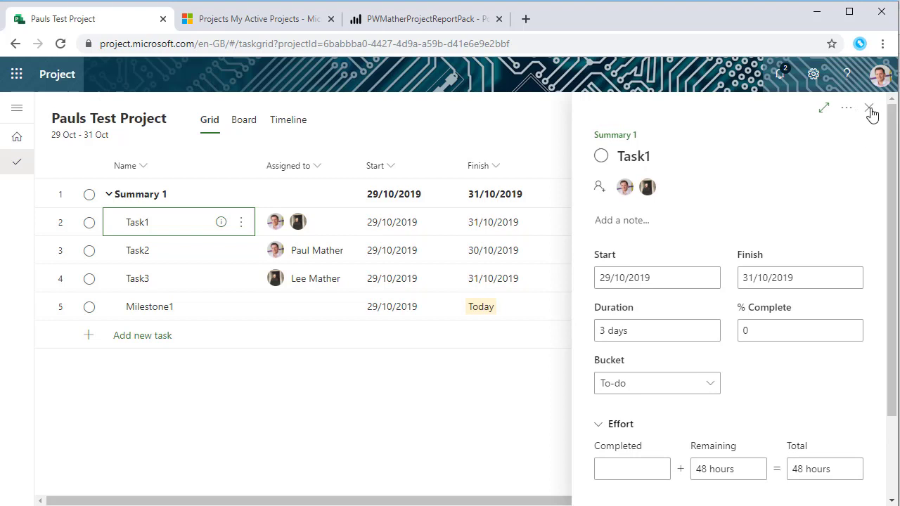
pyautogui.click(872, 113)
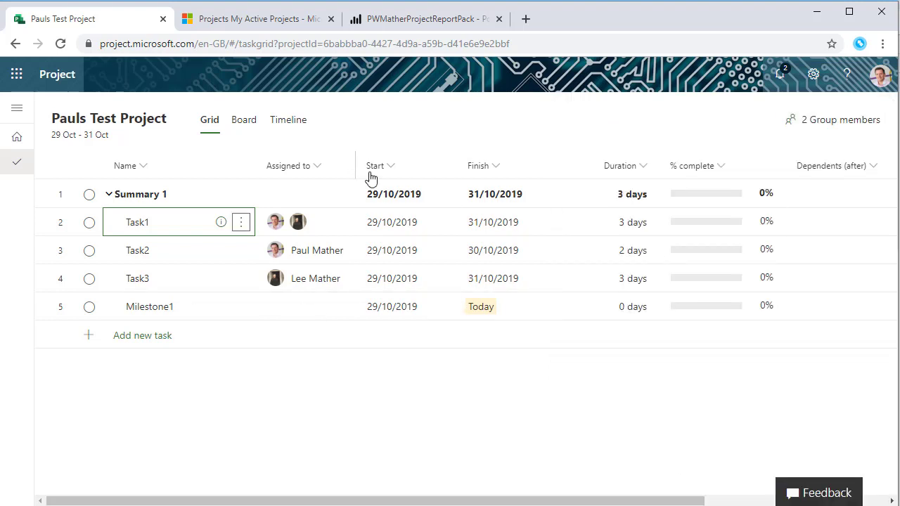
# On the Timeline, chain Task1 → Task2 → Task3 → Milestone1 so each starts after the previous finishes
pyautogui.click(295, 128)
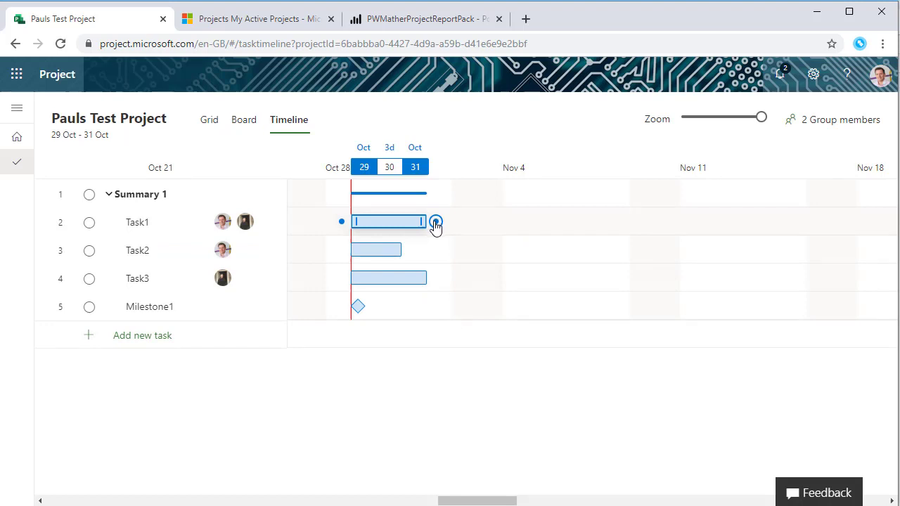
pyautogui.moveTo(436, 223); pyautogui.dragTo(345, 250)
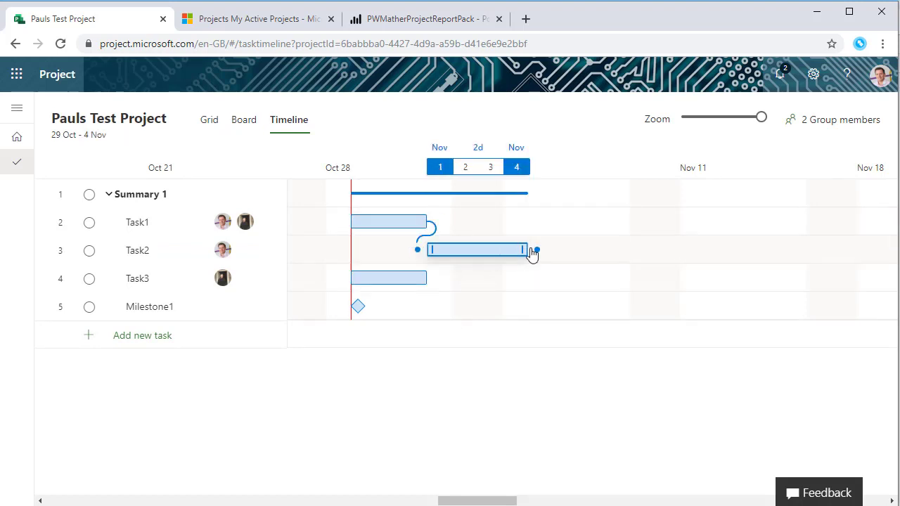
pyautogui.moveTo(537, 251); pyautogui.dragTo(343, 277)
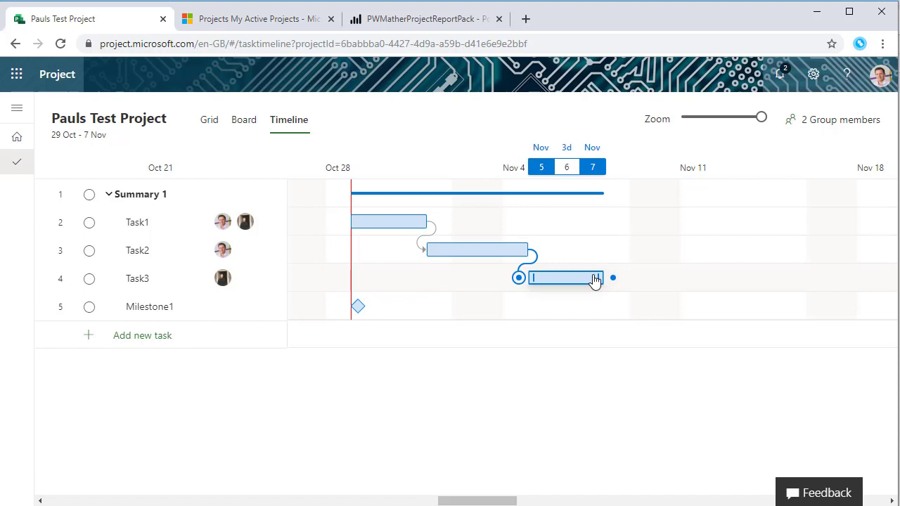
pyautogui.moveTo(612, 284); pyautogui.dragTo(350, 312)
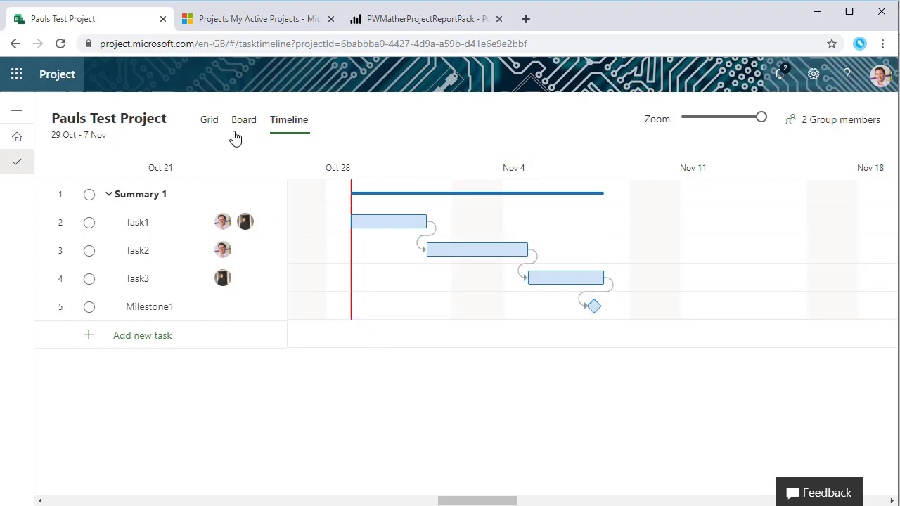
# Check the new dates and the Depends on (before) column in the grid, then show the Board view
pyautogui.click(209, 124)
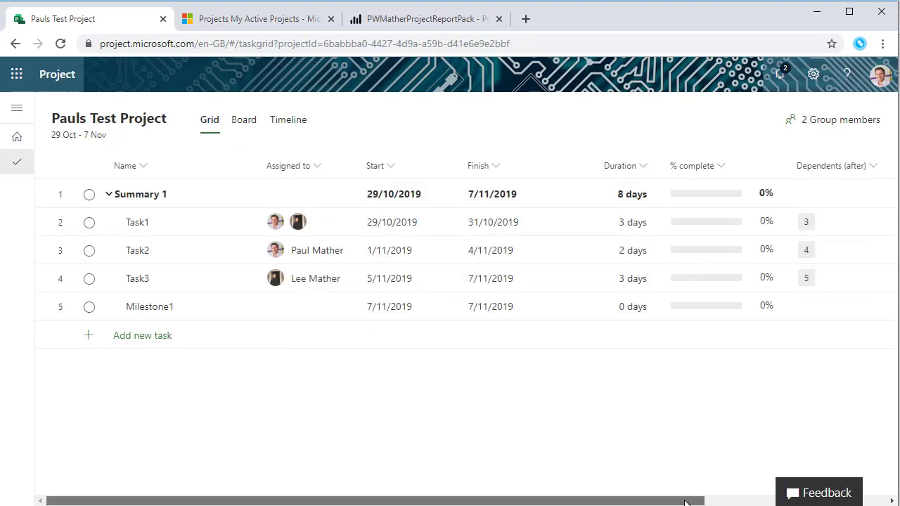
pyautogui.moveTo(700, 503); pyautogui.dragTo(797, 504)
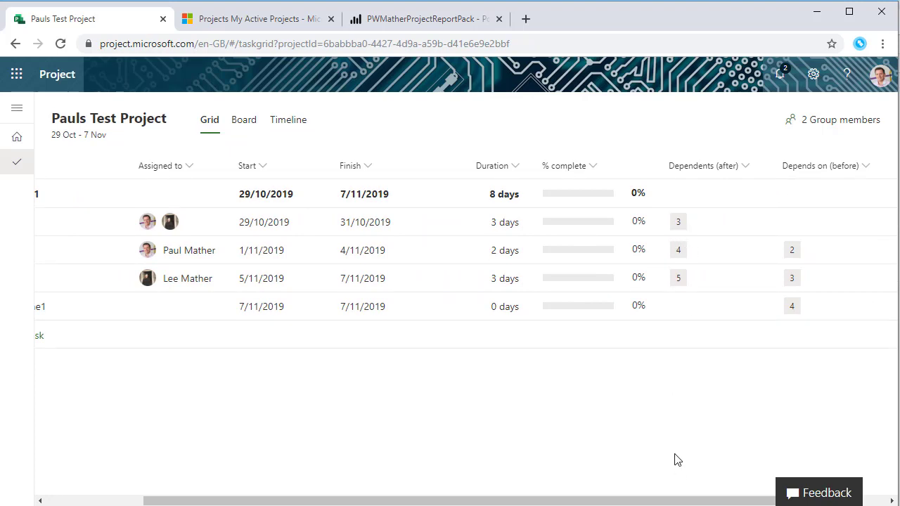
pyautogui.moveTo(686, 501); pyautogui.dragTo(505, 502)
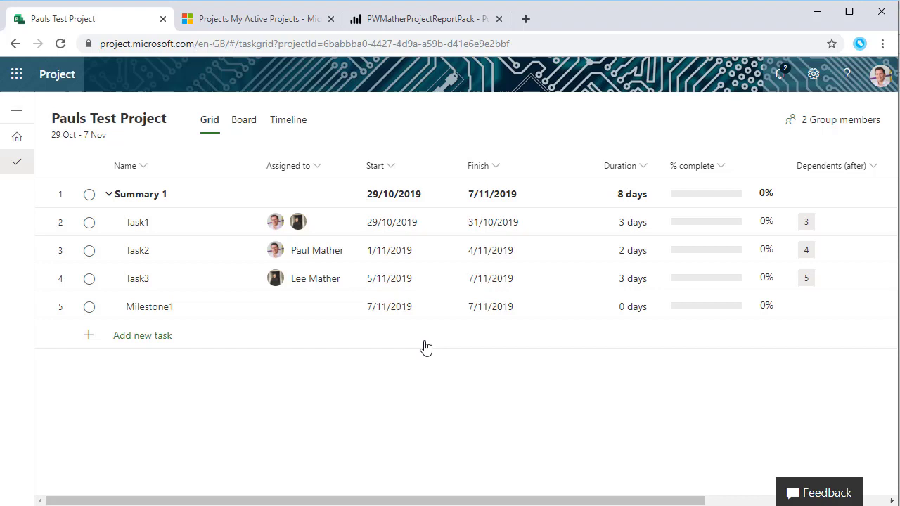
pyautogui.click(246, 121)
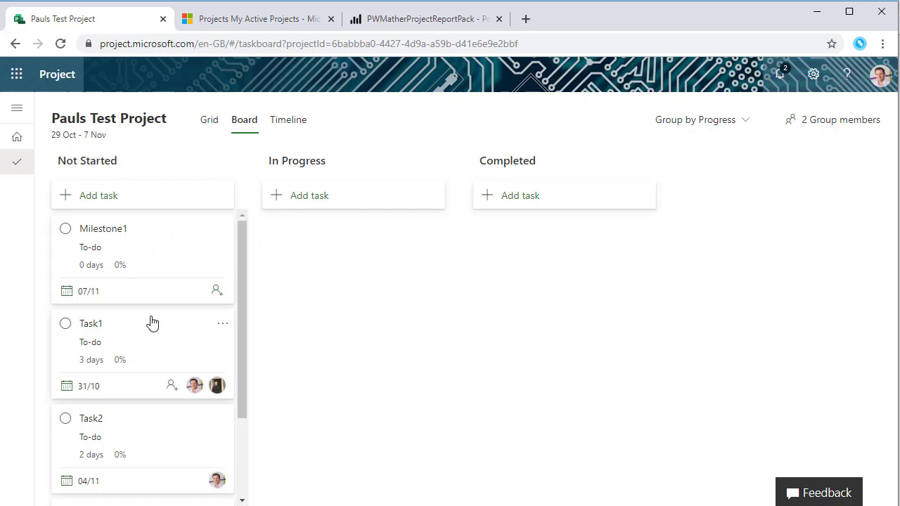
# Move the Task1 card from Not Started to In Progress, then to Completed
pyautogui.moveTo(150, 321); pyautogui.dragTo(361, 232)
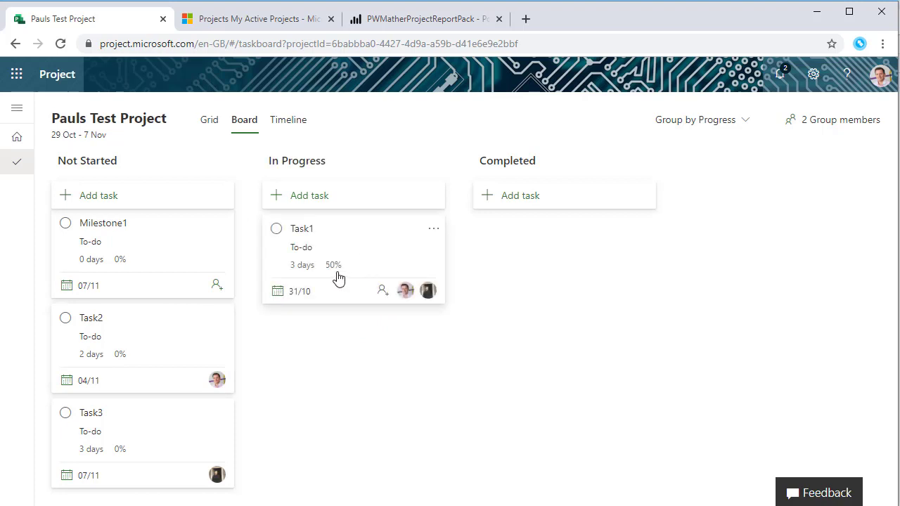
pyautogui.moveTo(338, 231); pyautogui.dragTo(544, 233)
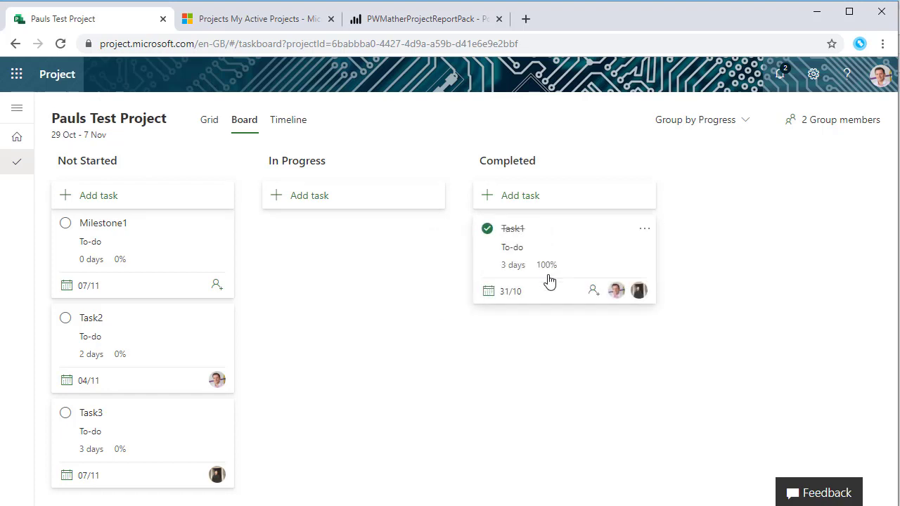
# Group the board by Bucket, add a 'Pauls TEst' bucket, and move Milestone1 and Task2 into it
pyautogui.click(732, 127)
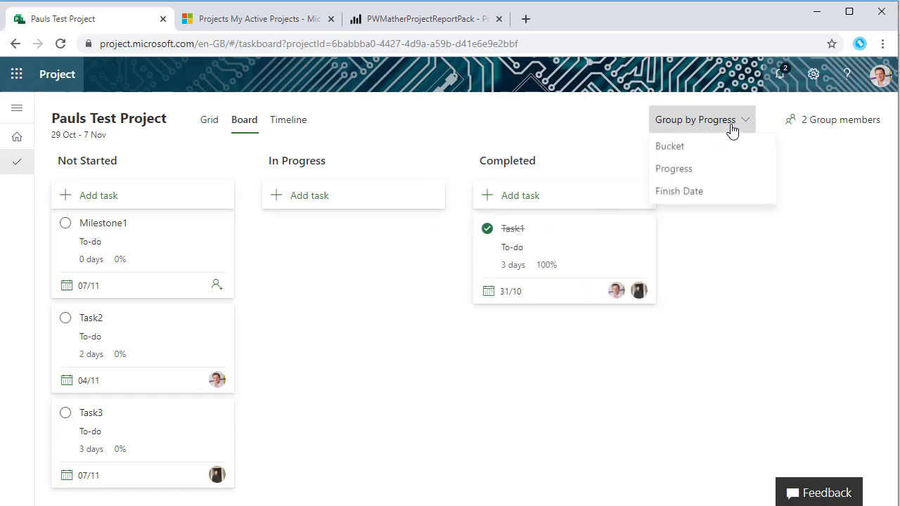
pyautogui.click(699, 150)
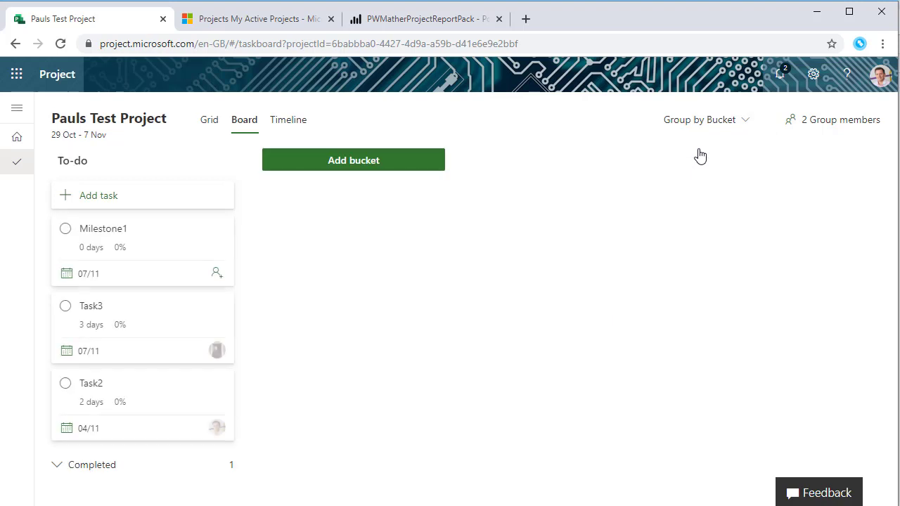
pyautogui.click(342, 169)
pyautogui.write('Pauls TEst')
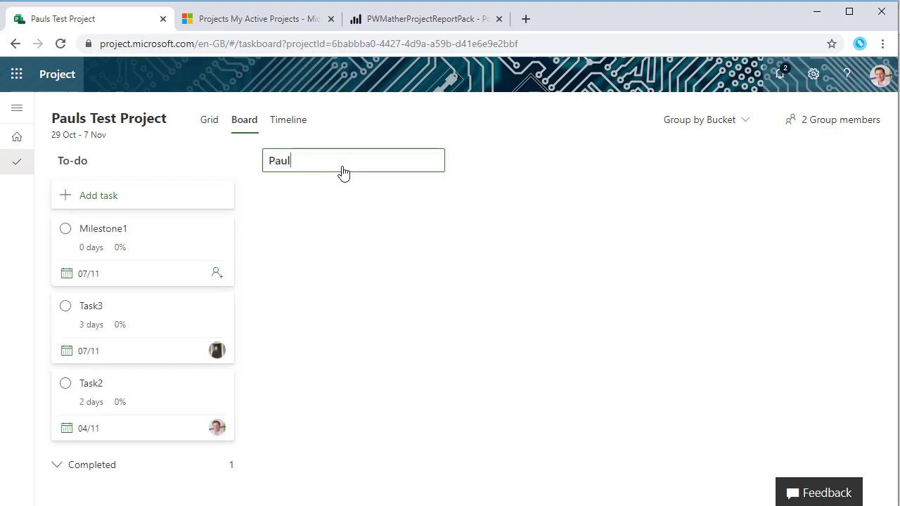
pyautogui.click(563, 156)
pyautogui.moveTo(228, 231); pyautogui.dragTo(296, 277)
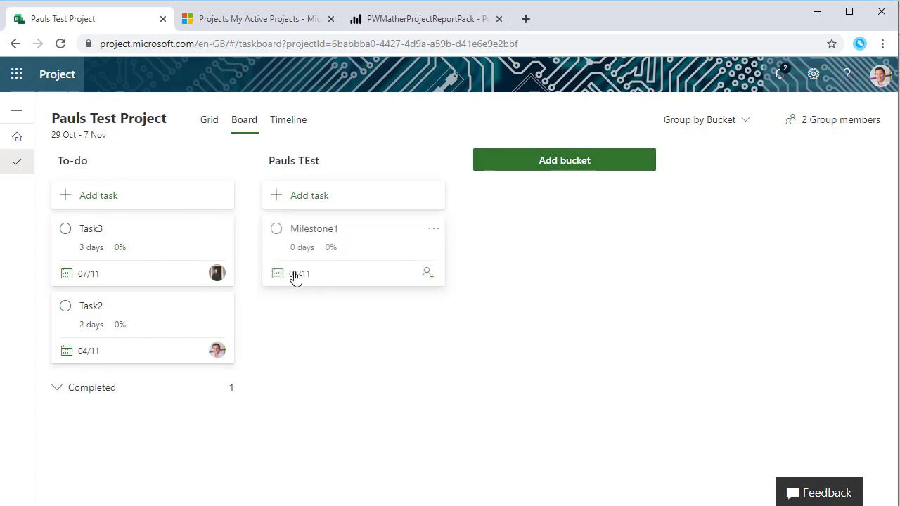
pyautogui.moveTo(147, 308); pyautogui.dragTo(362, 305)
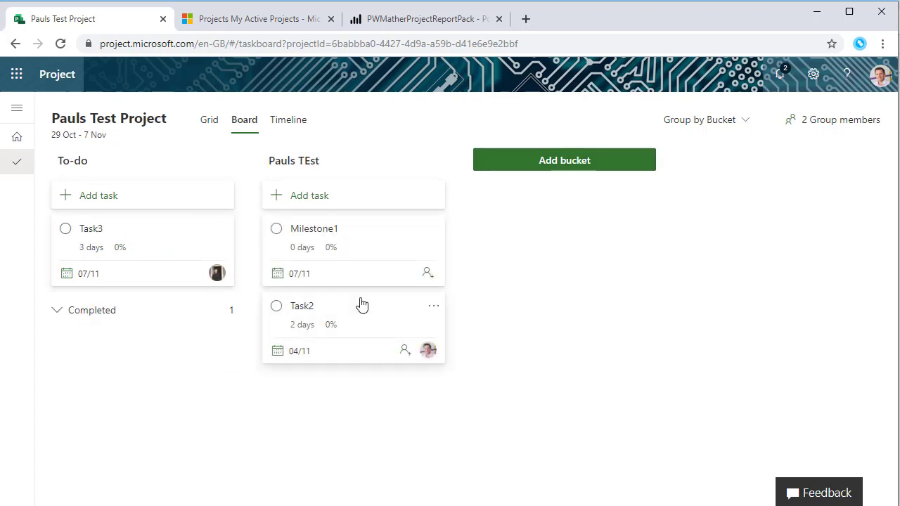
# Regroup the board by Finish Date and expand this week's Completed tasks
pyautogui.click(716, 121)
pyautogui.click(700, 203)
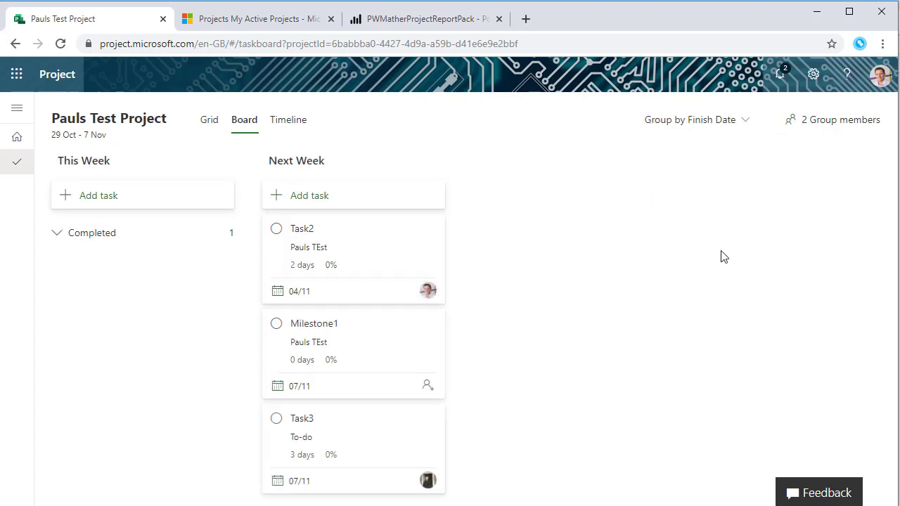
pyautogui.click(58, 242)
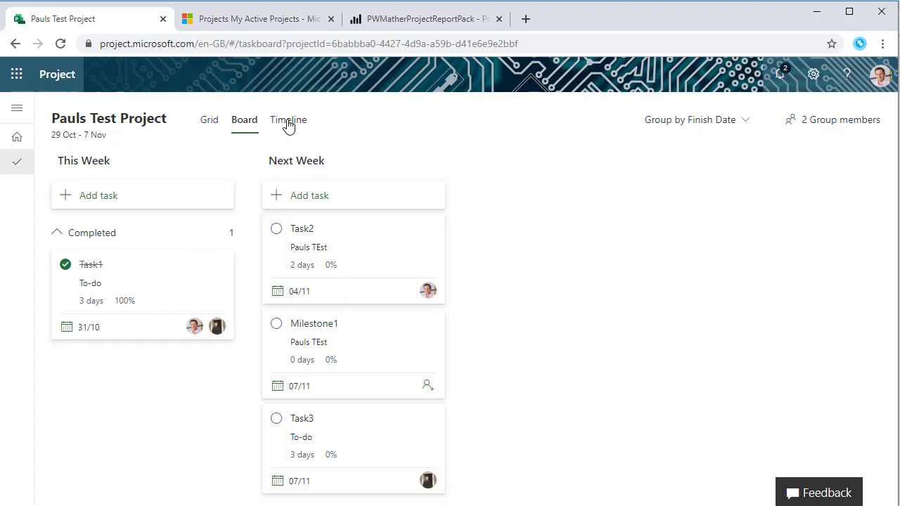
# In the grid, set Task2 to 50% complete, then mark it complete and return to the Timeline
pyautogui.click(209, 121)
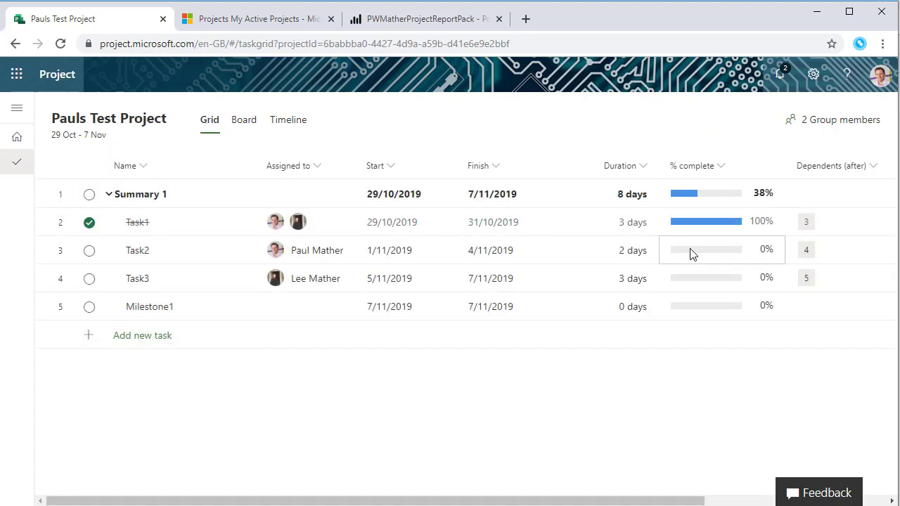
pyautogui.click(710, 201)
pyautogui.write('50')
pyautogui.press('Return')
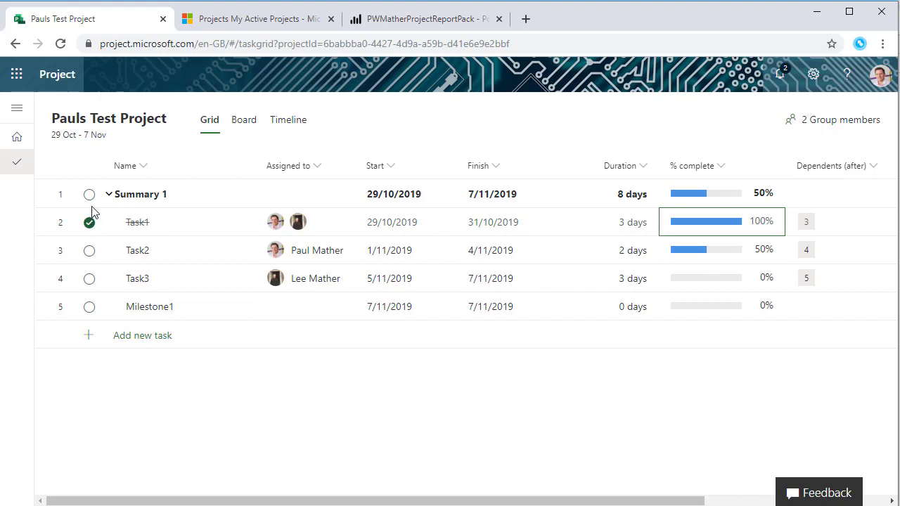
pyautogui.click(90, 253)
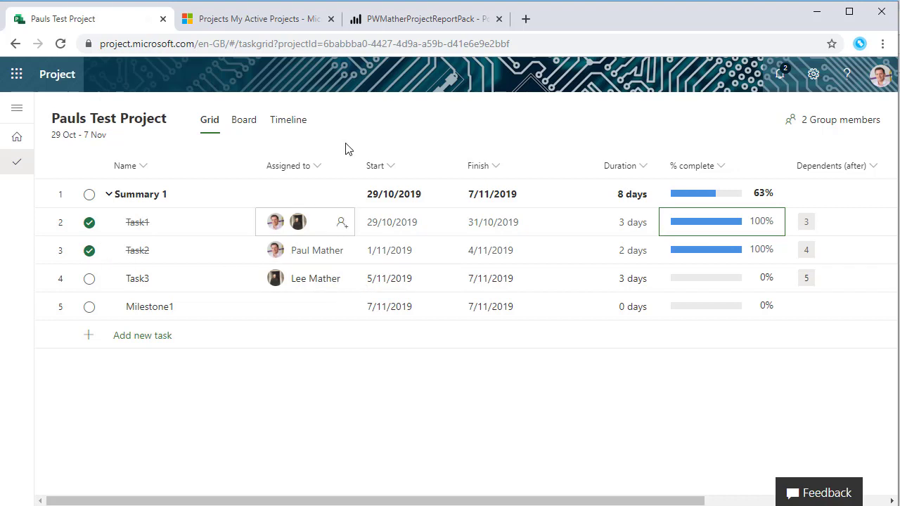
pyautogui.click(283, 122)
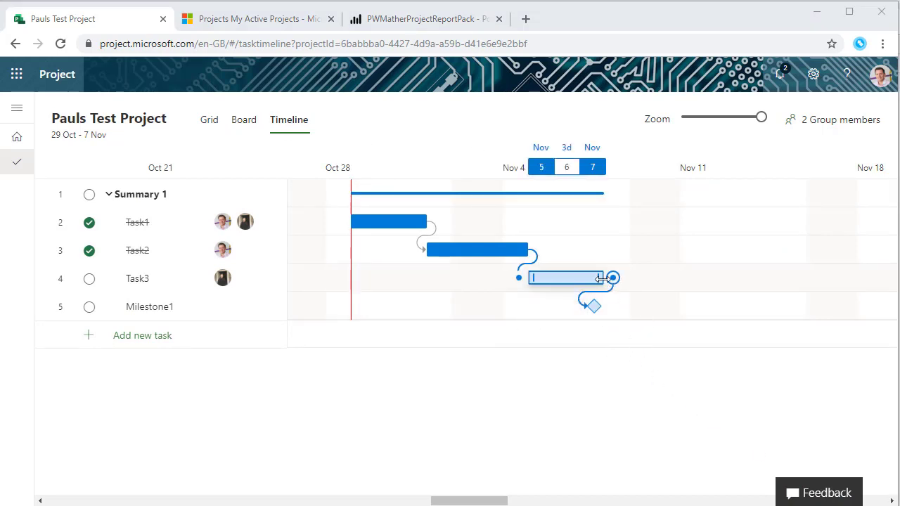
pyautogui.moveTo(602, 278); pyautogui.dragTo(673, 283)
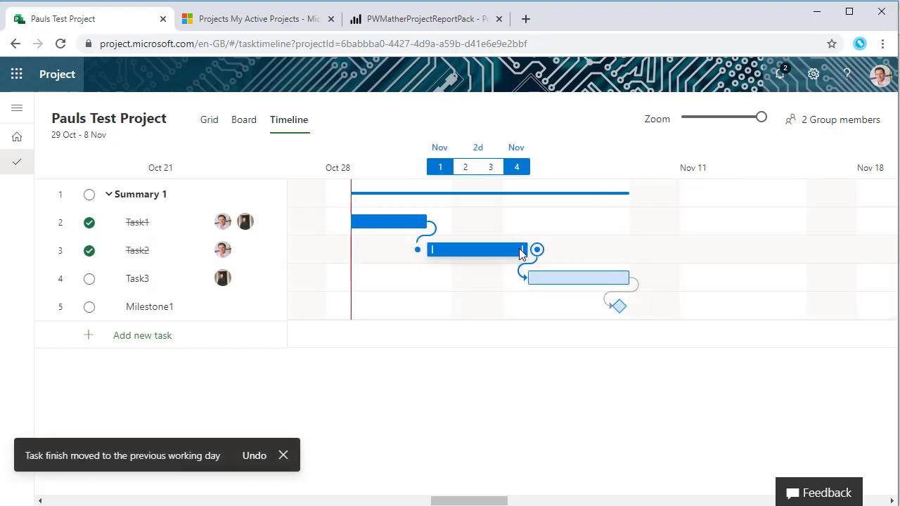
pyautogui.moveTo(521, 254); pyautogui.dragTo(490, 255)
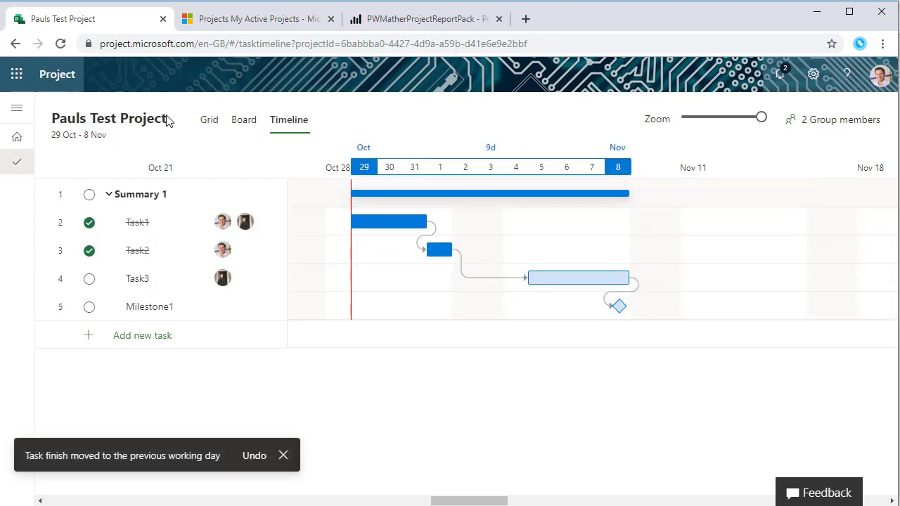
pyautogui.click(208, 121)
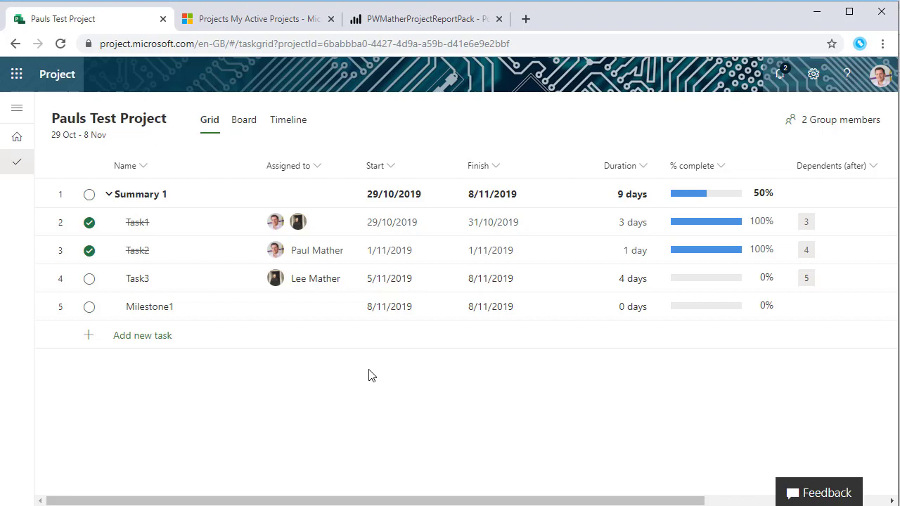
# Add a new task 'Taskz' as row 6, then undo and redo its addition
pyautogui.click(147, 337)
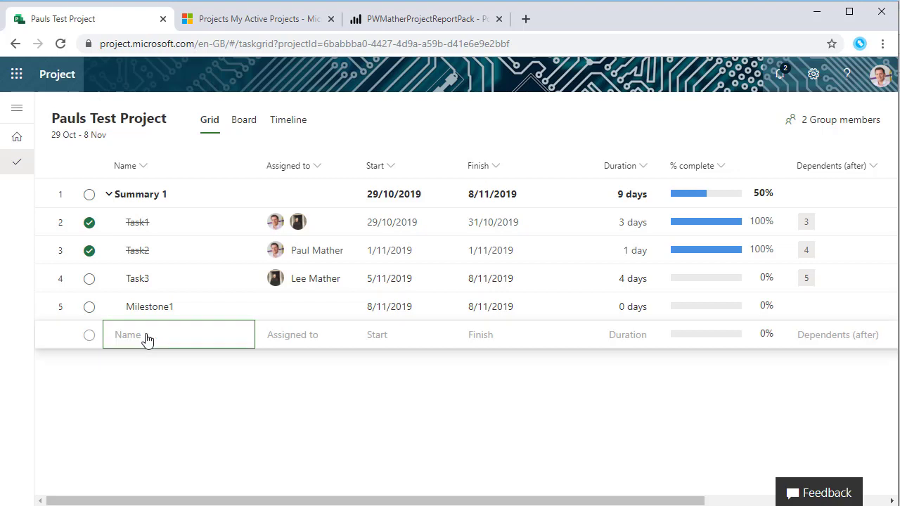
pyautogui.write('Taskz')
pyautogui.press('Return')
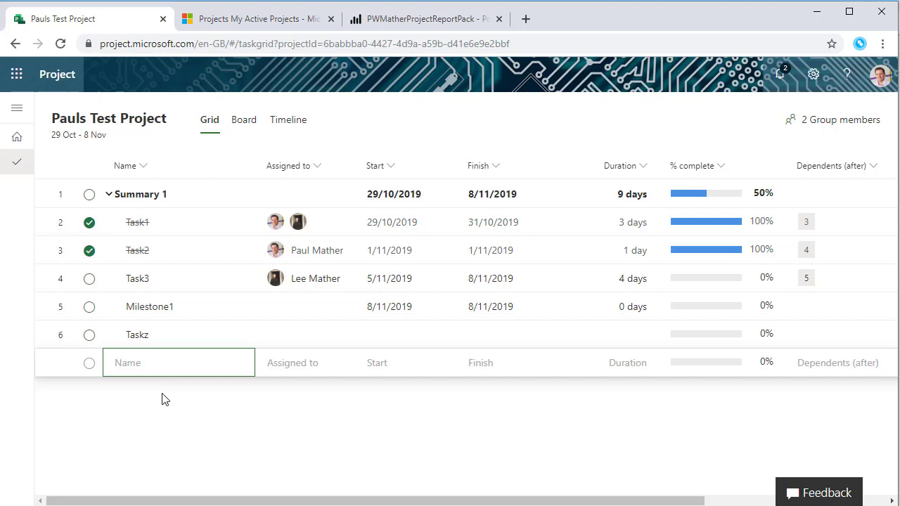
pyautogui.hotkey('ctrl', 'z')
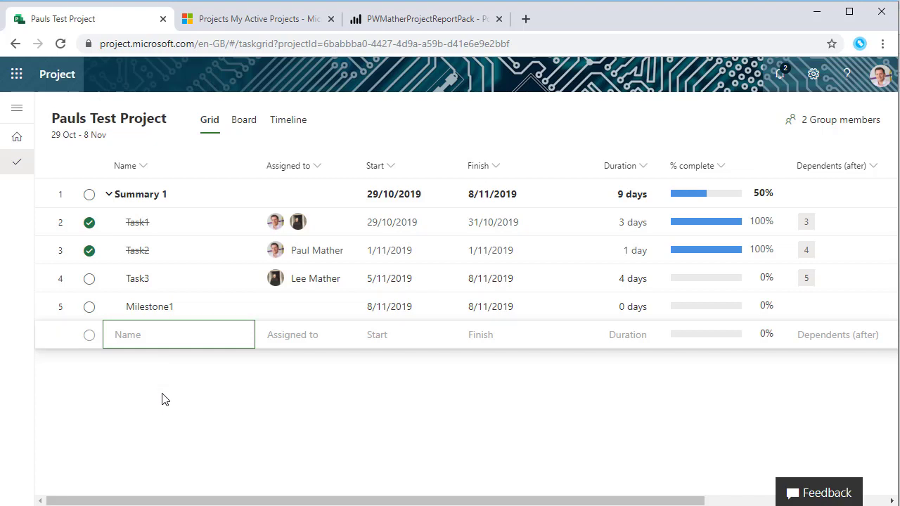
pyautogui.hotkey('ctrl', 'y')
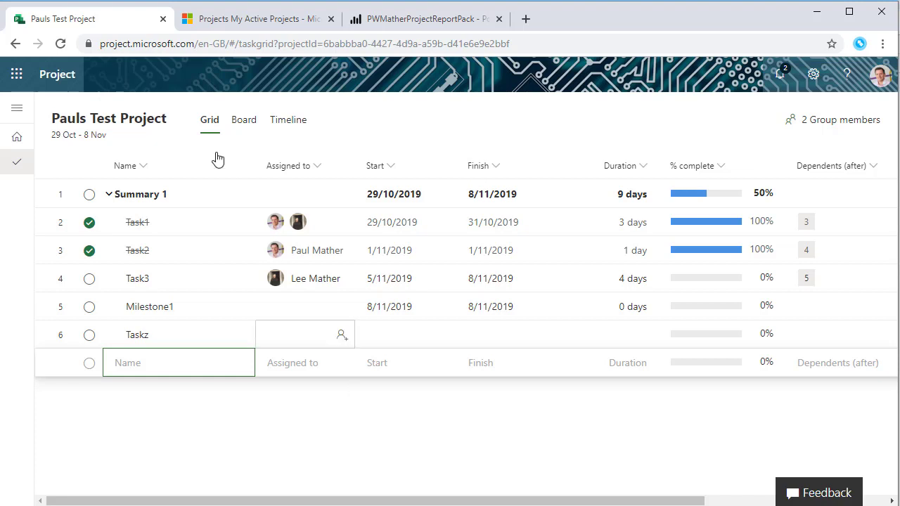
# In Dynamics 365, open the Pauls Test Project record's Tasks, then close the extra Project tab
pyautogui.click(247, 24)
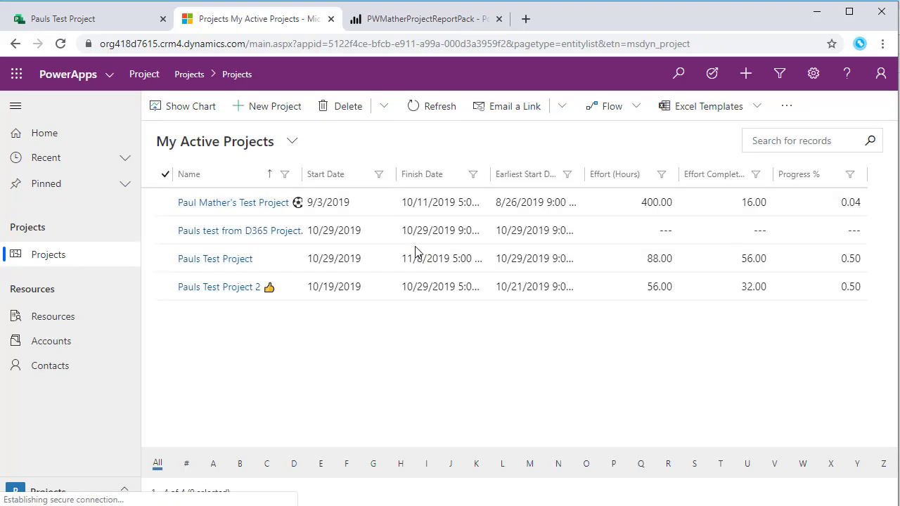
pyautogui.click(235, 264)
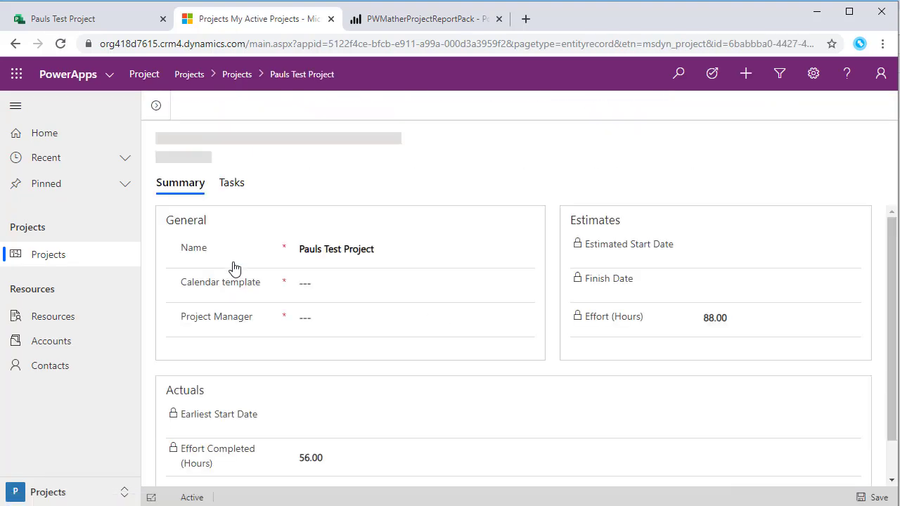
pyautogui.click(232, 188)
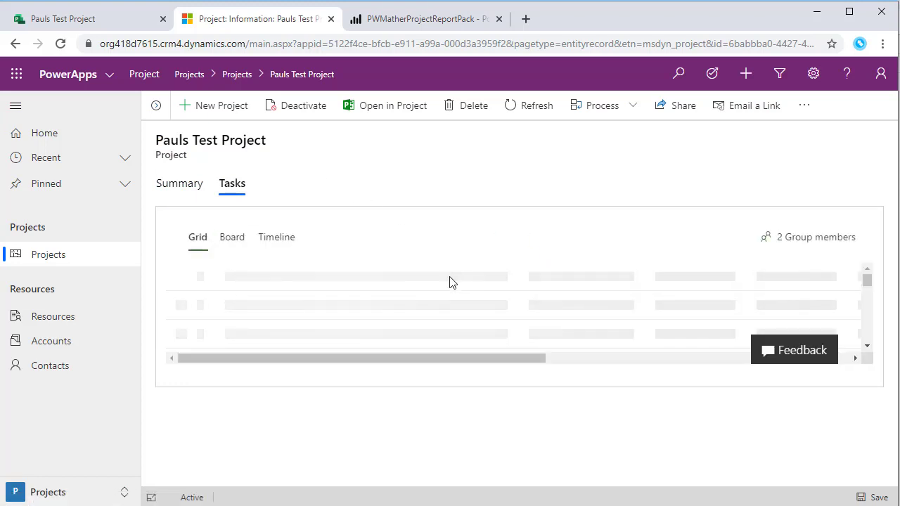
pyautogui.scroll(-3, 461, 299)
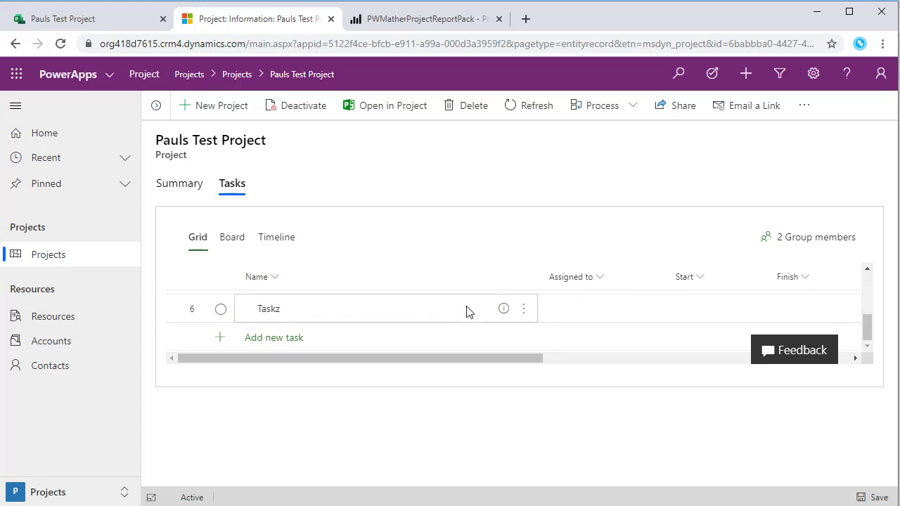
pyautogui.scroll(3, 466, 311)
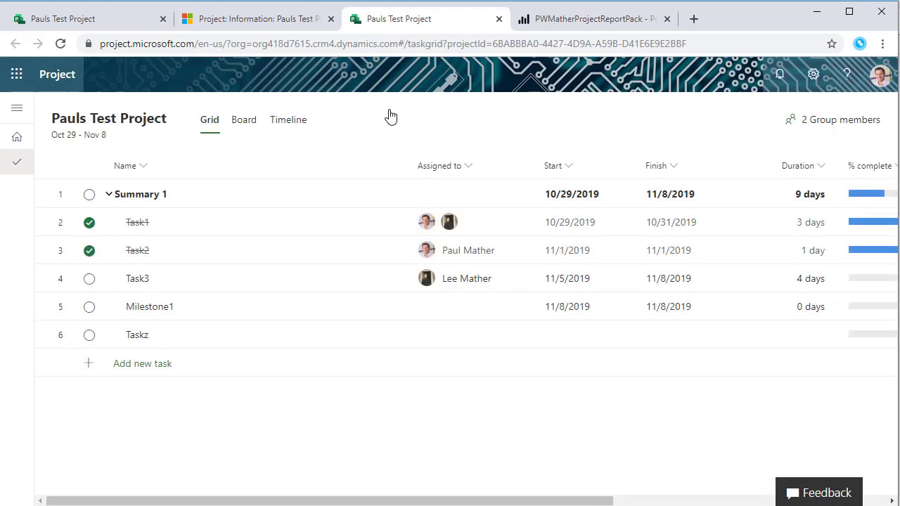
pyautogui.click(499, 19)
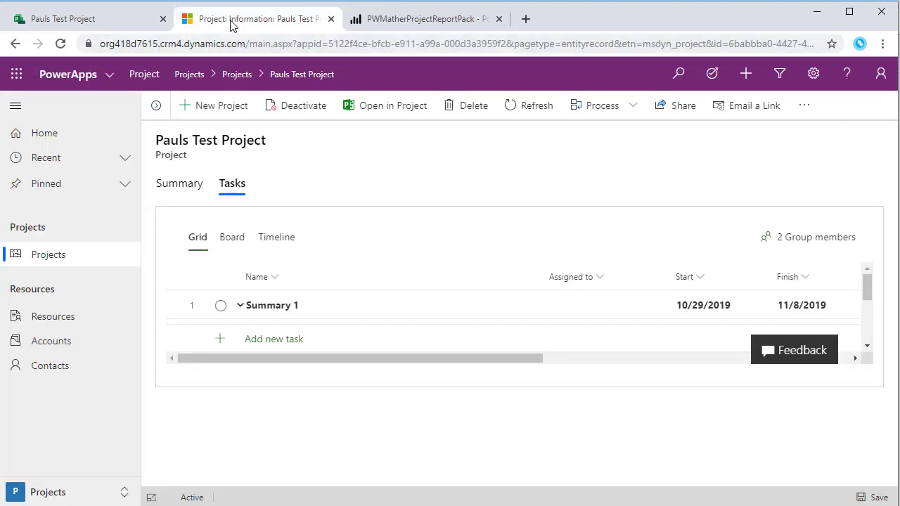
# Create a new project record named 'Pauls TEst 2' and save it
pyautogui.click(224, 113)
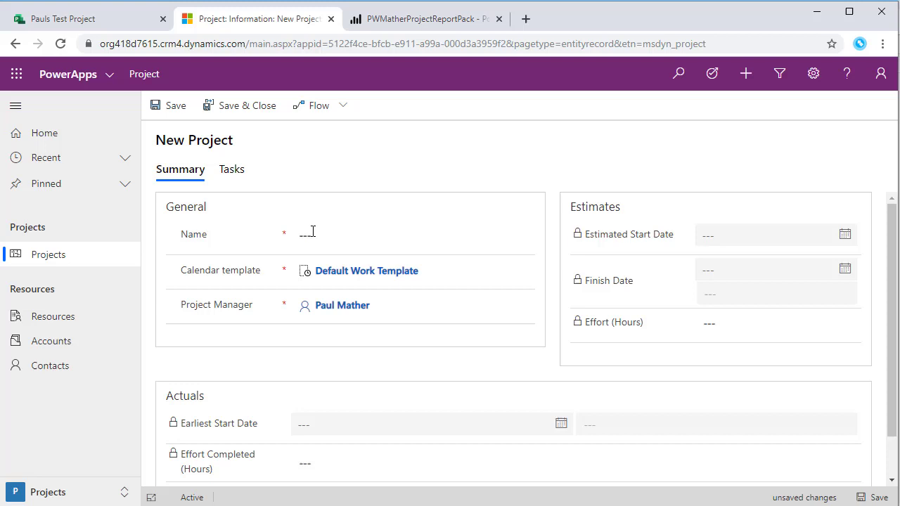
pyautogui.click(309, 232)
pyautogui.write('Pauls TEst 2')
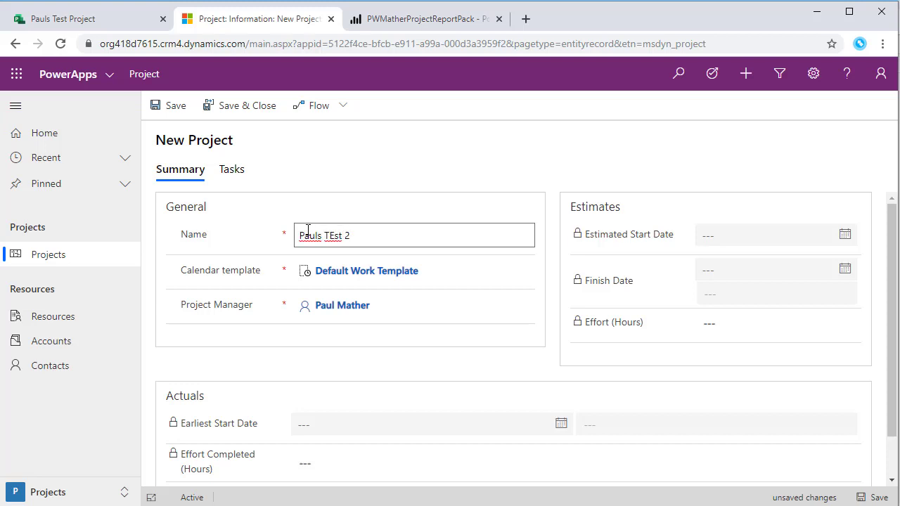
pyautogui.click(162, 117)
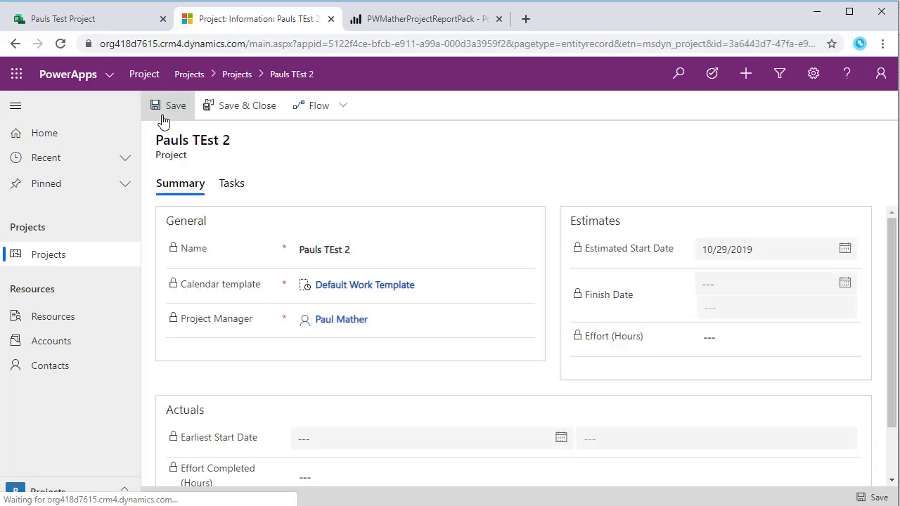
# Add 'Task1' as the first task in the new project's task grid
pyautogui.click(234, 189)
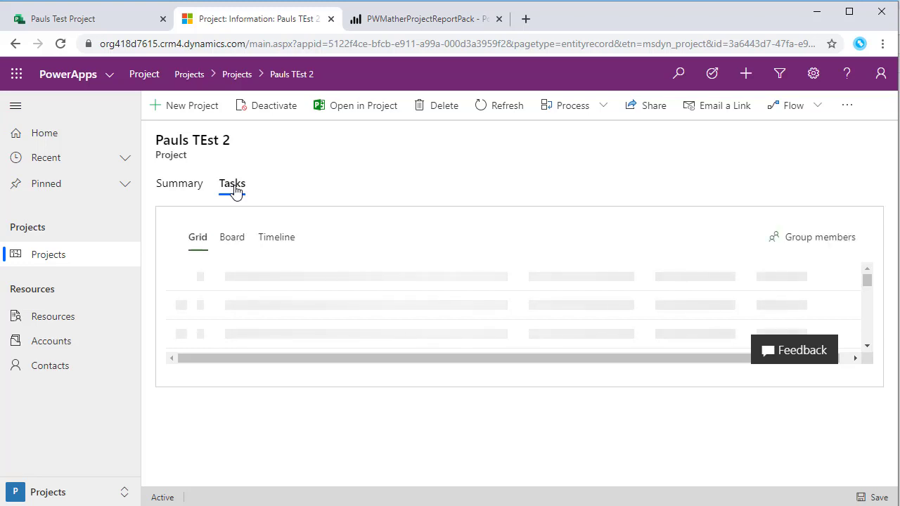
pyautogui.click(298, 310)
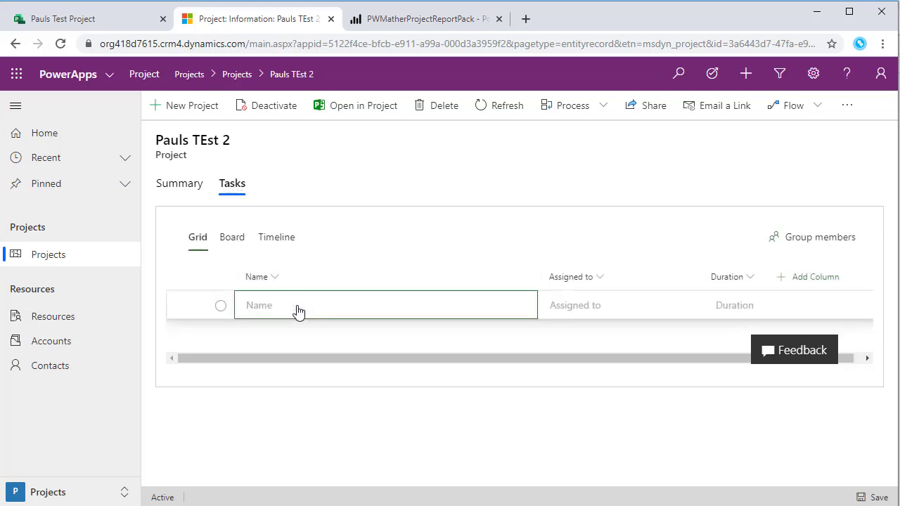
pyautogui.write('Task1')
pyautogui.press('Return')
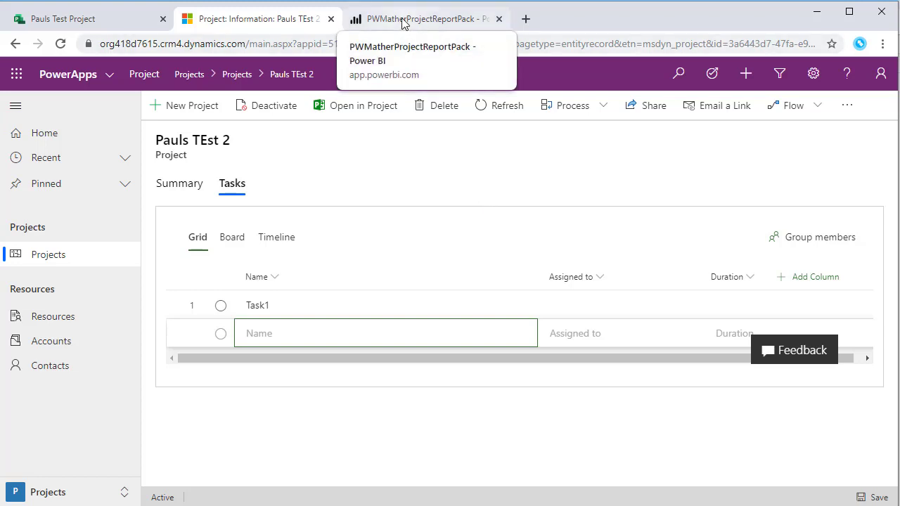
# In Power BI, close the Project tab and view the Gantt Chart, then Project Summary Charts pages
pyautogui.click(404, 21)
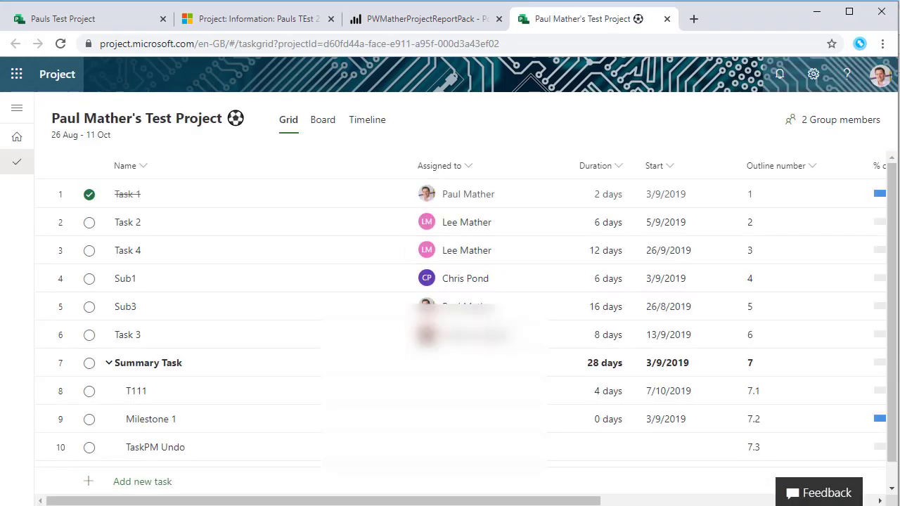
pyautogui.click(667, 19)
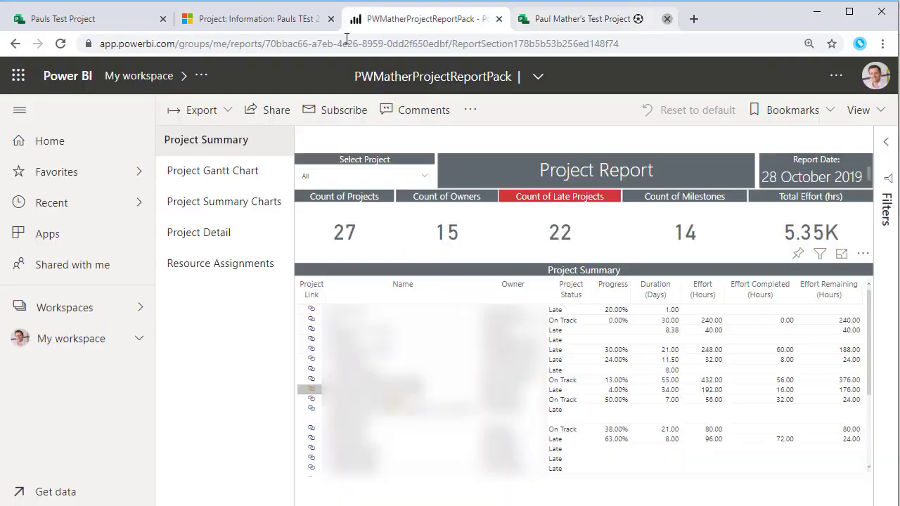
pyautogui.click(206, 178)
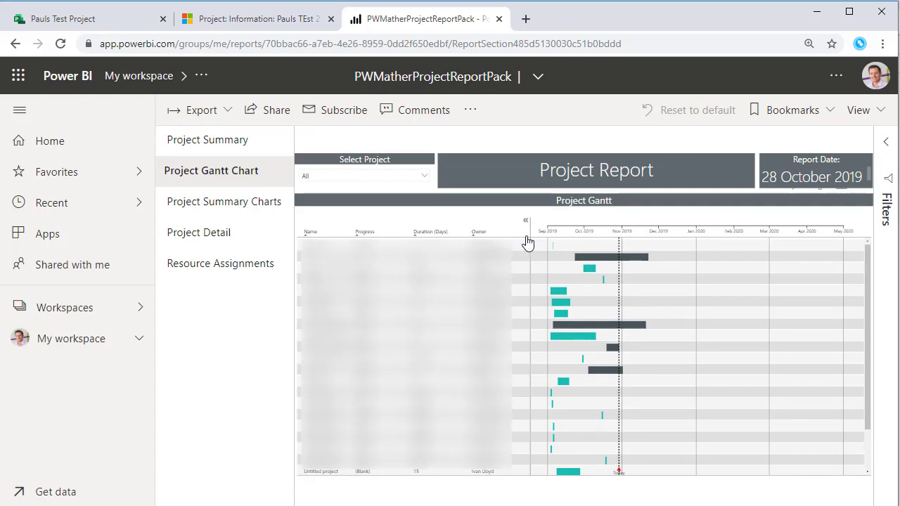
pyautogui.click(236, 202)
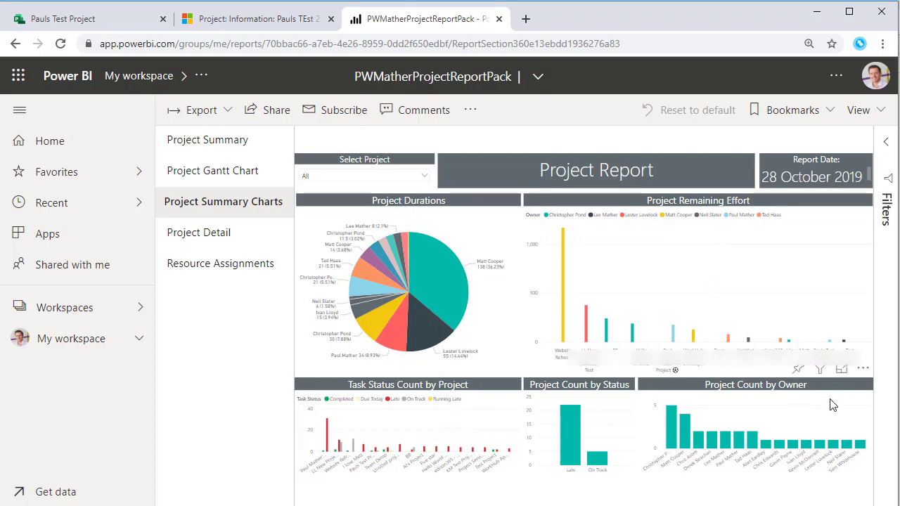
# Open the Project Detail page, view the Sub2 task in Project, then return to Power BI
pyautogui.click(203, 237)
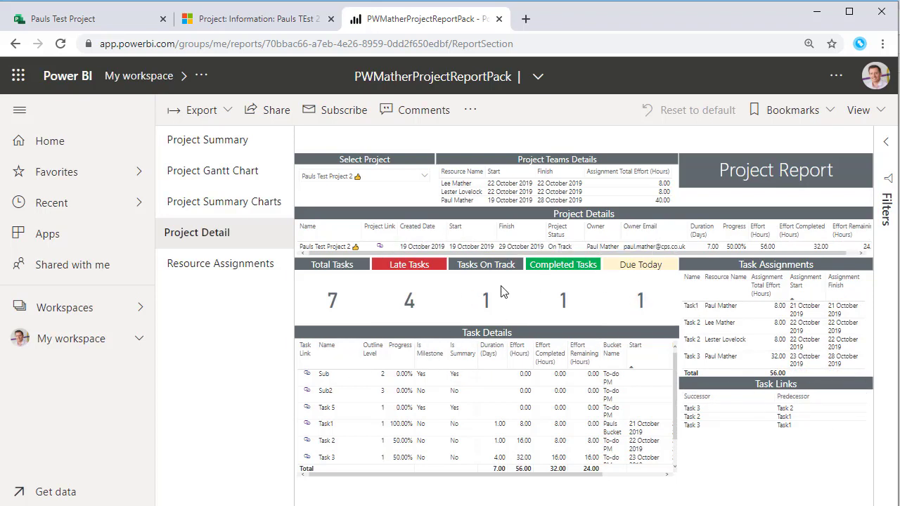
pyautogui.click(307, 395)
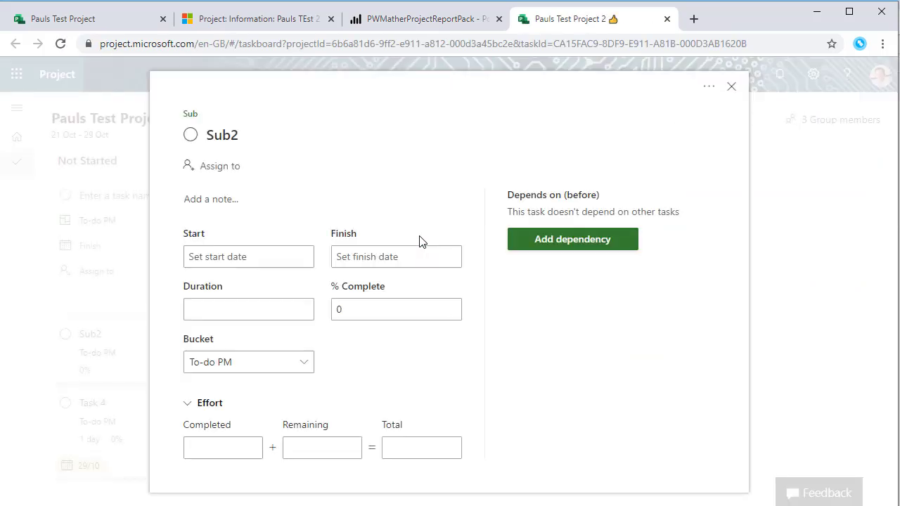
pyautogui.click(732, 86)
pyautogui.click(442, 21)
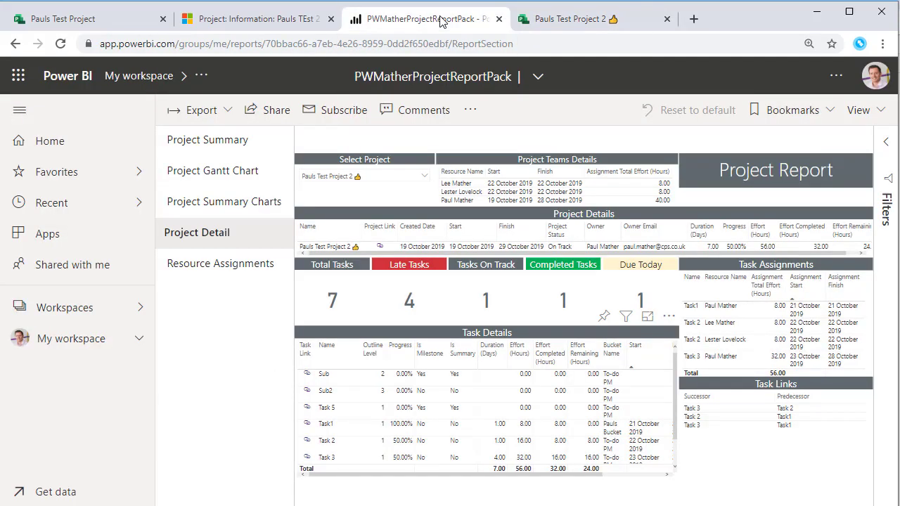
# View the Resource Assignments report page, then return to Project Summary (27 projects, 22 late)
pyautogui.click(201, 270)
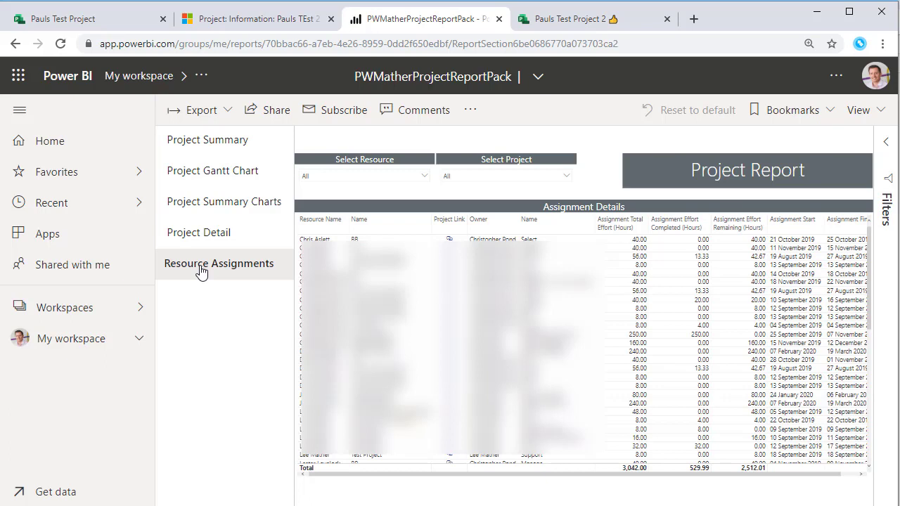
pyautogui.click(204, 151)
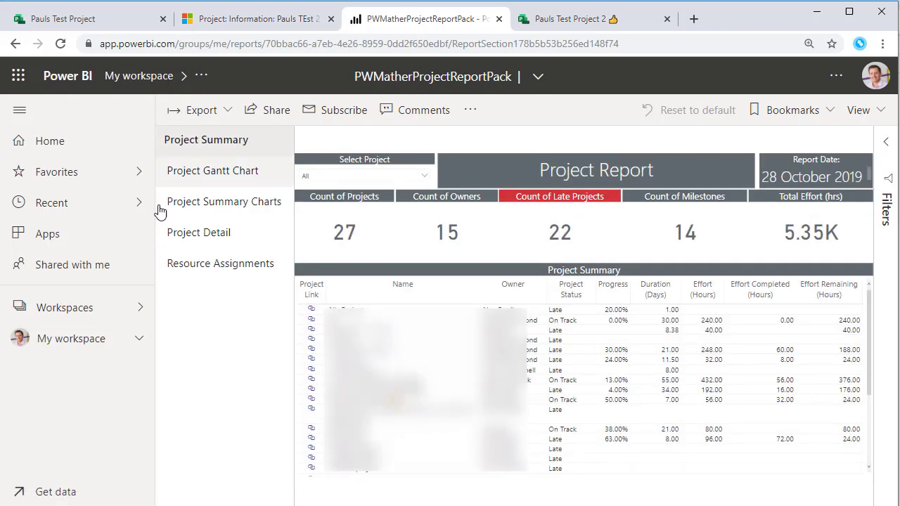